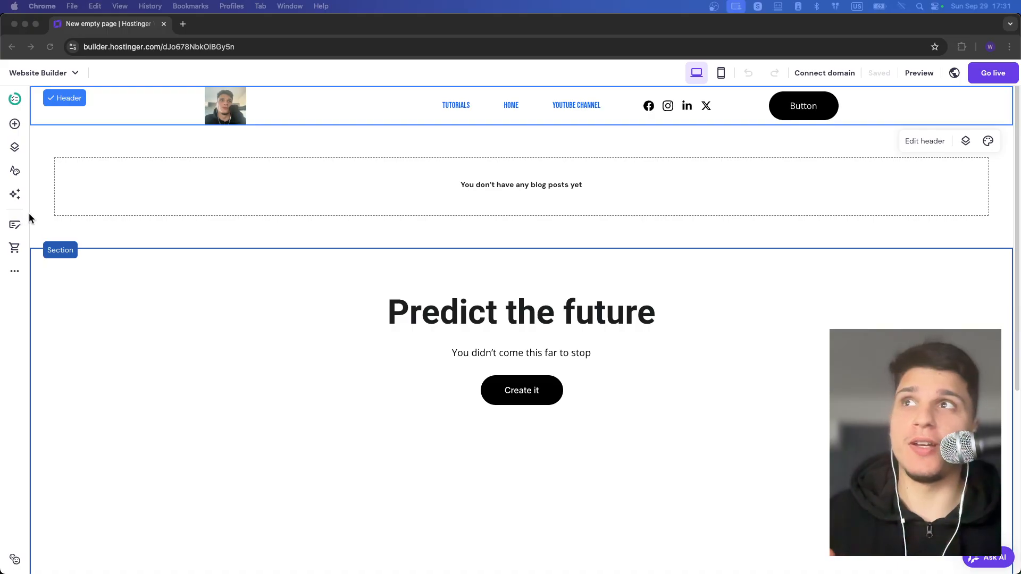
Step: Open the site's page and navigation management and start adding a new navigation link
left_click(505, 103)
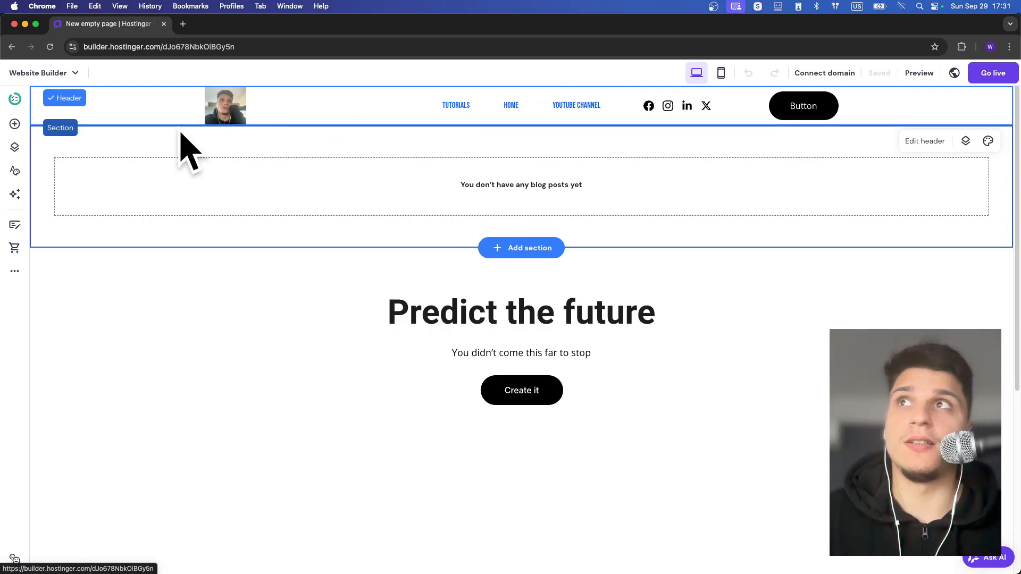
left_click(16, 149)
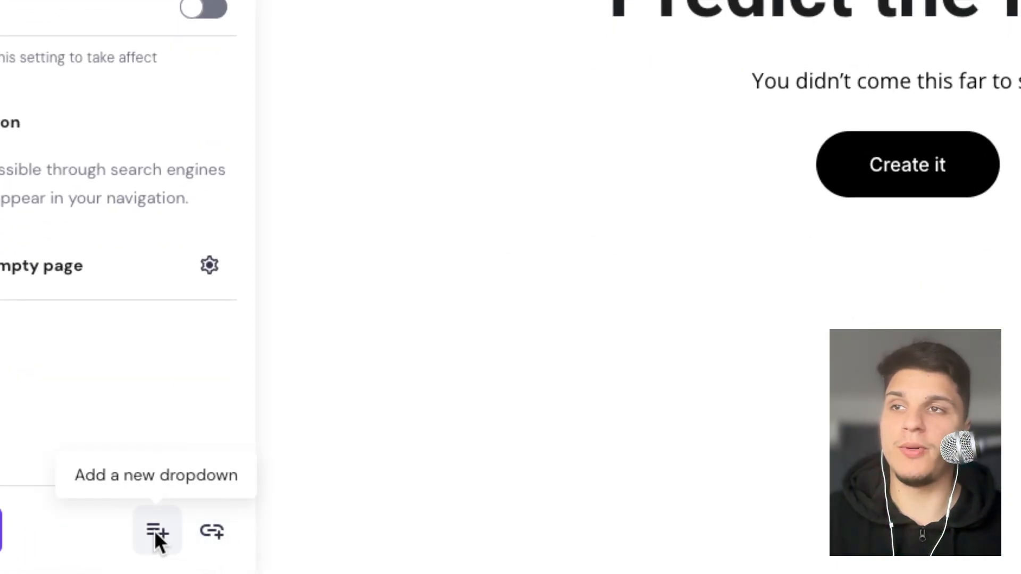
left_click(212, 531)
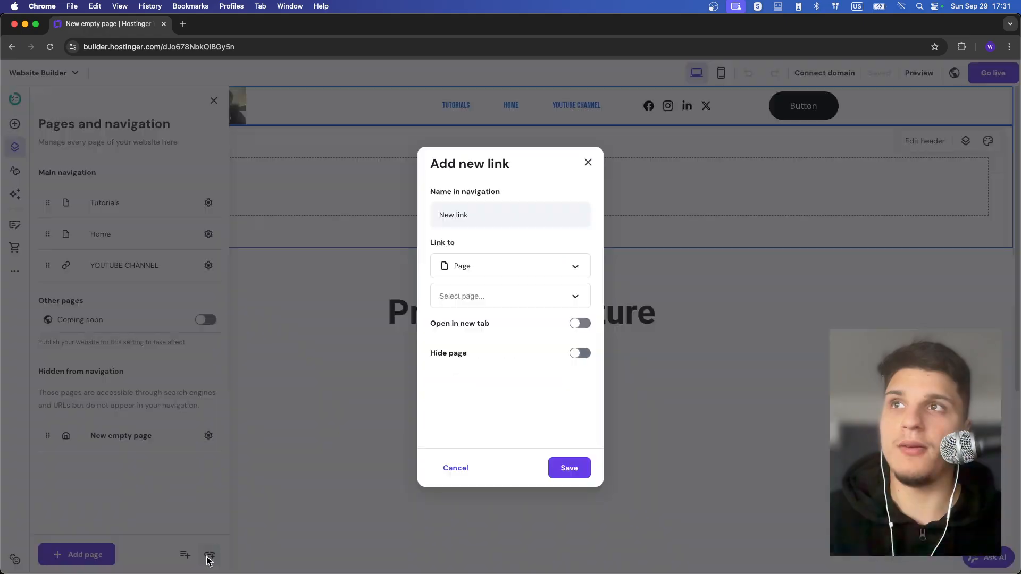
double_click(460, 216)
key("super+a")
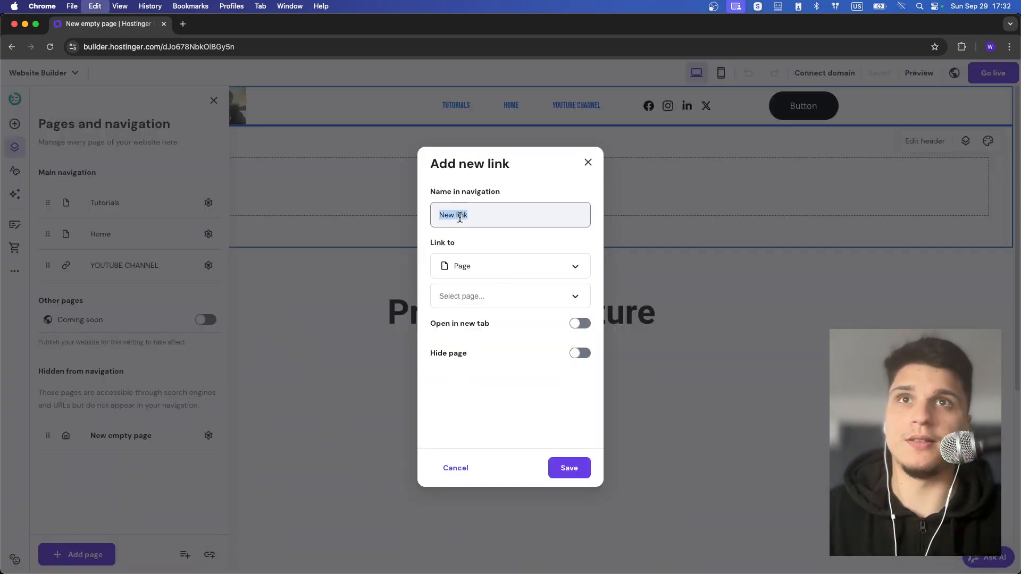
type("YOUTUBE CHANNEL")
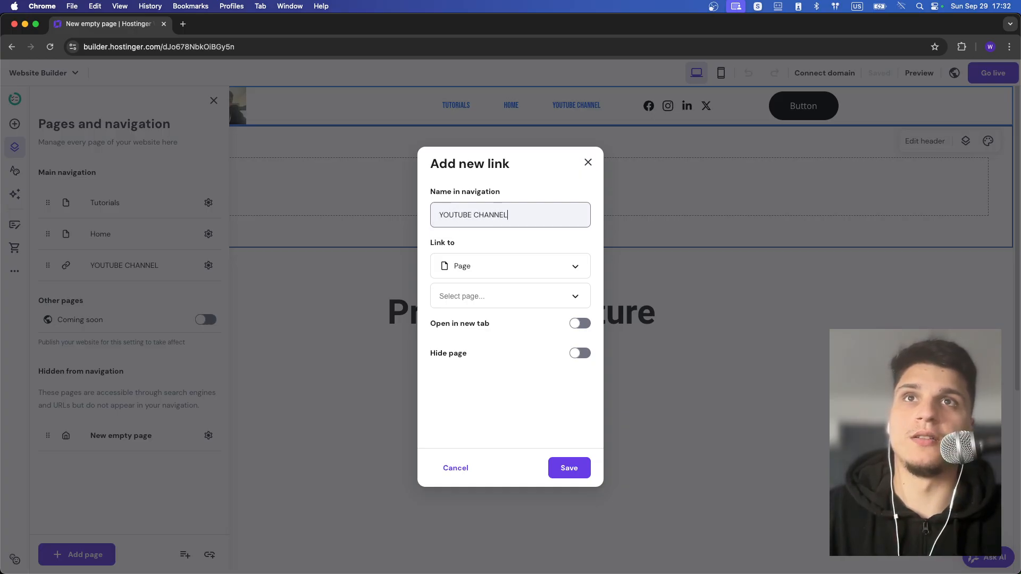
key("BackSpace")
key("BackSpace")
key("BackSpace")
key("BackSpace")
key("BackSpace")
key("BackSpace")
key("BackSpace")
key("BackSpace")
key("BackSpace")
key("BackSpace")
key("BackSpace")
key("BackSpace")
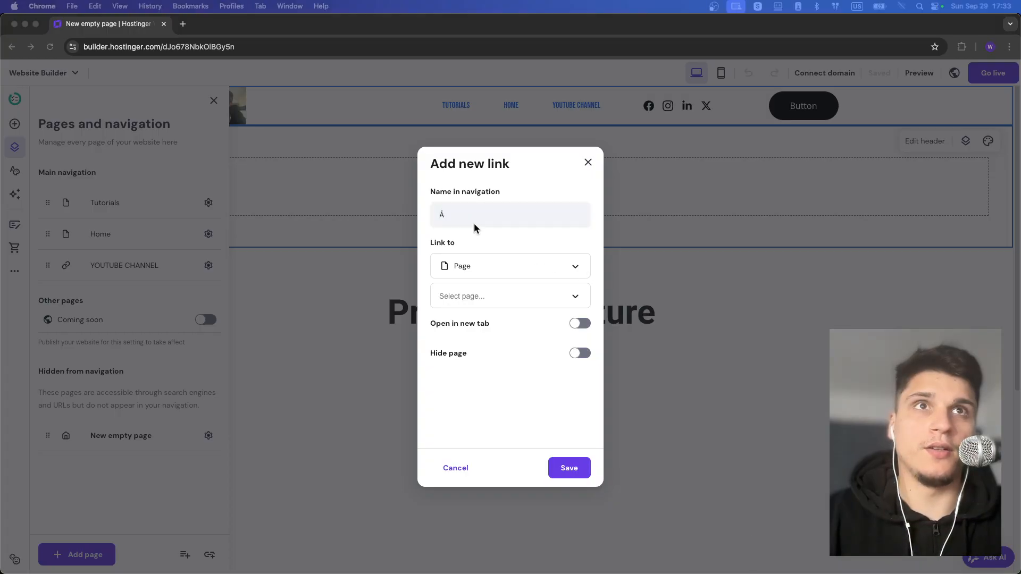
Step: Name the new navigation link "Tutorialsåß"
left_click(474, 224)
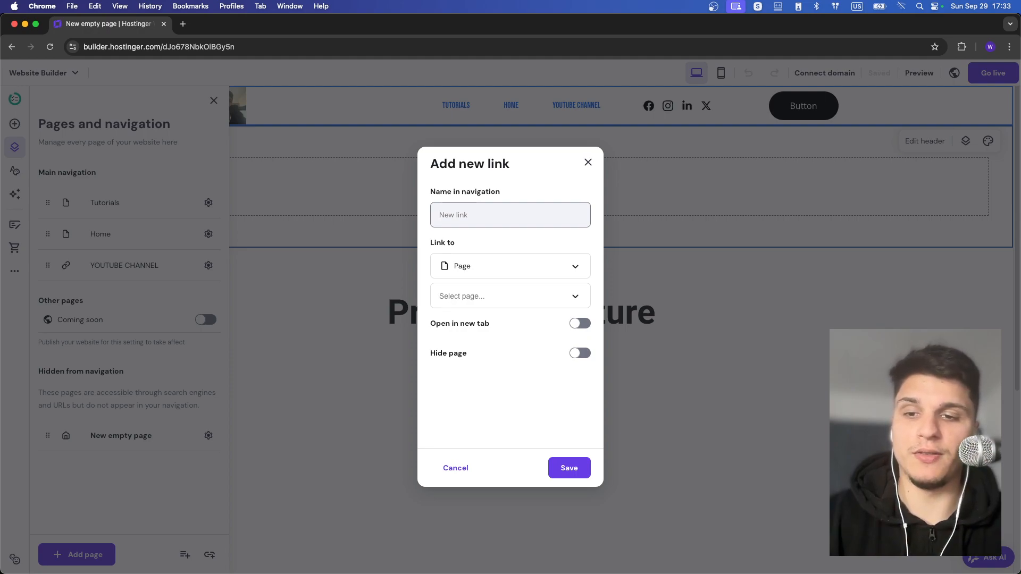
type("Tutorials")
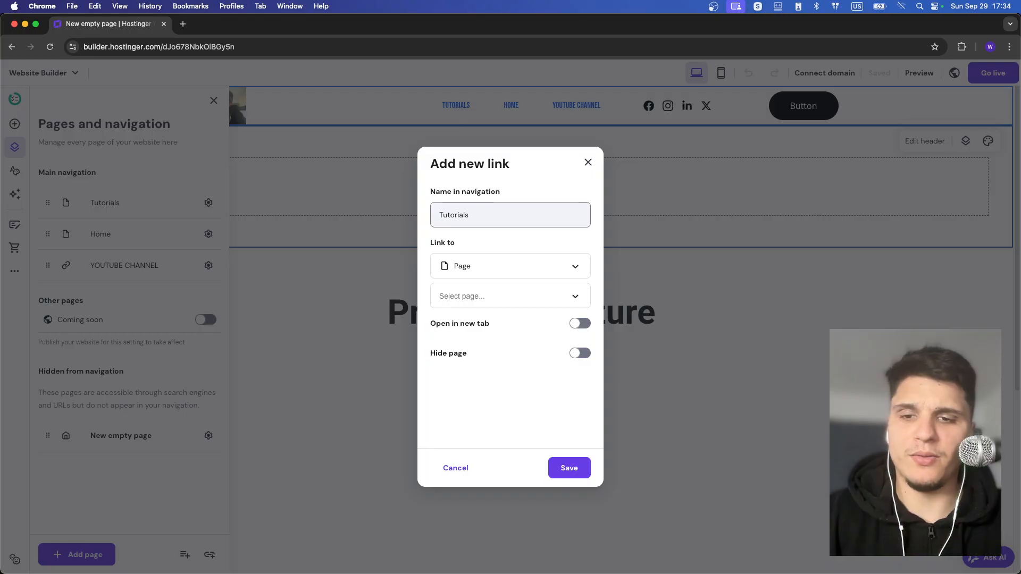
type("åß")
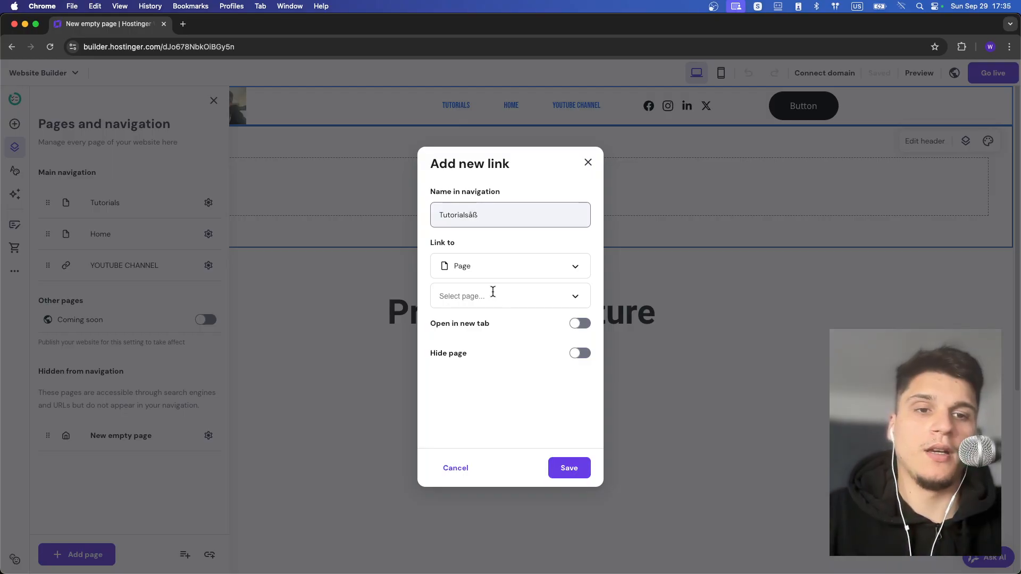
Step: Point the new navigation link to the Home page and save it
left_click(487, 264)
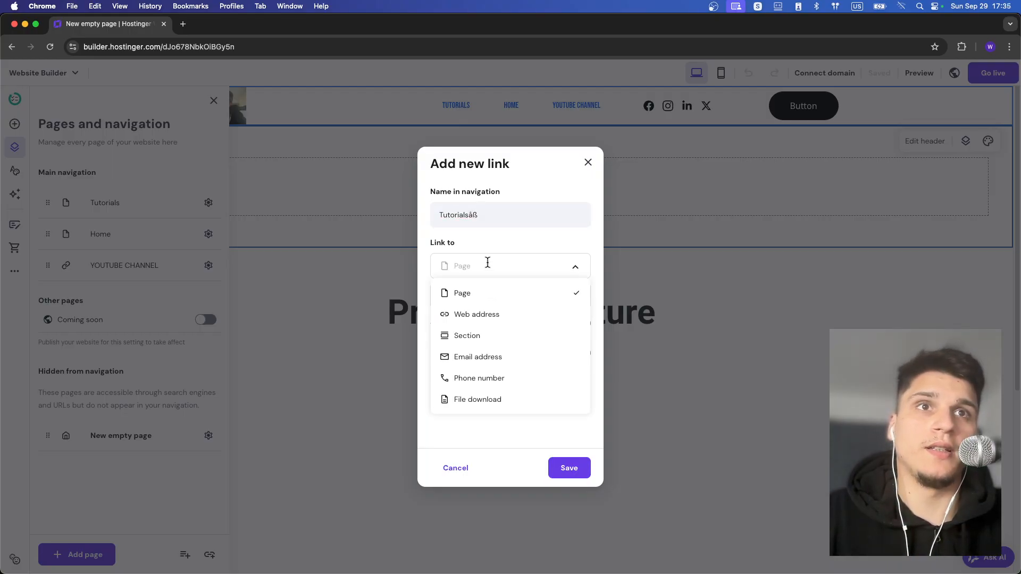
left_click(478, 292)
left_click(477, 289)
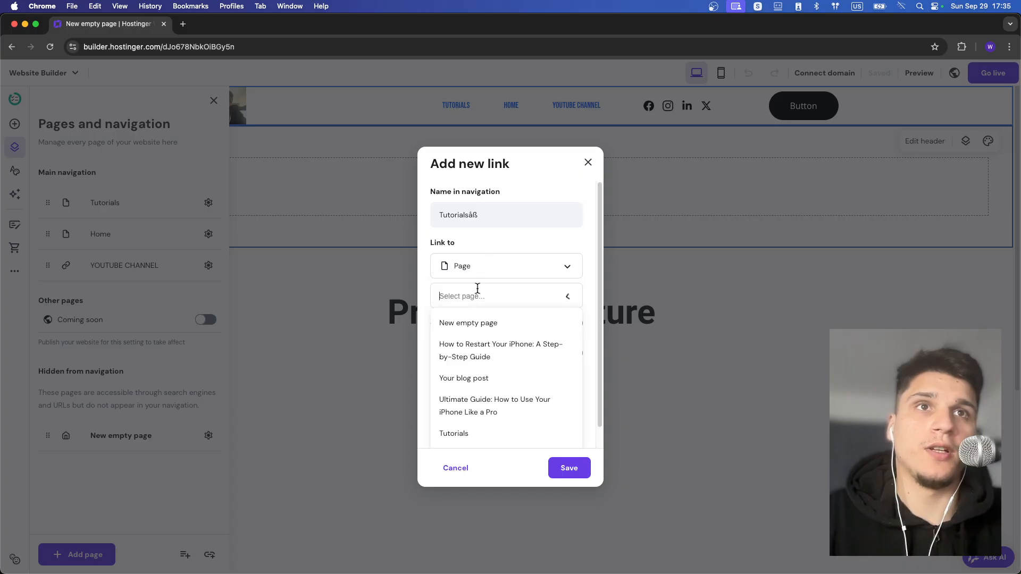
scroll(486, 351, "down", 1)
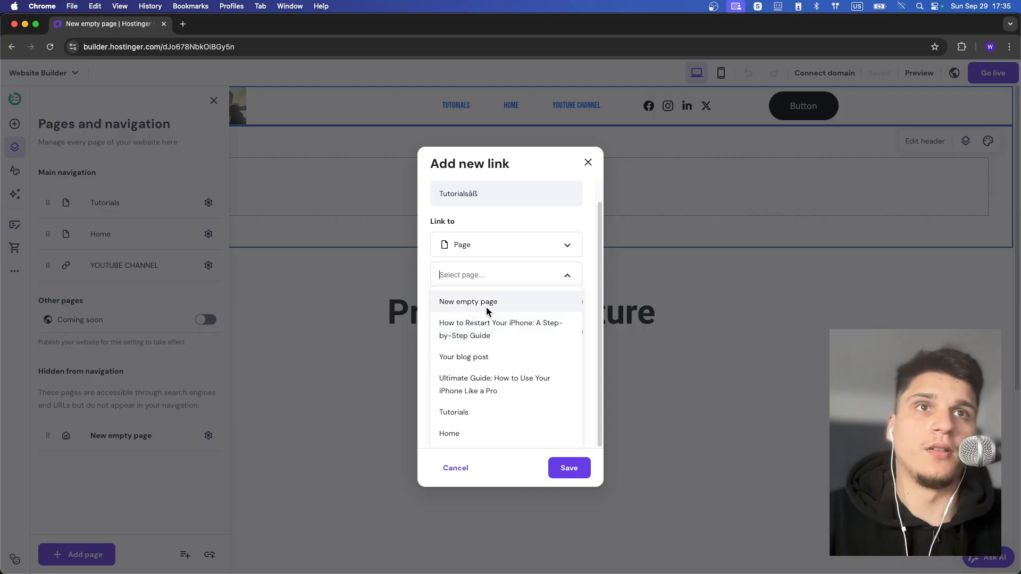
left_click(458, 432)
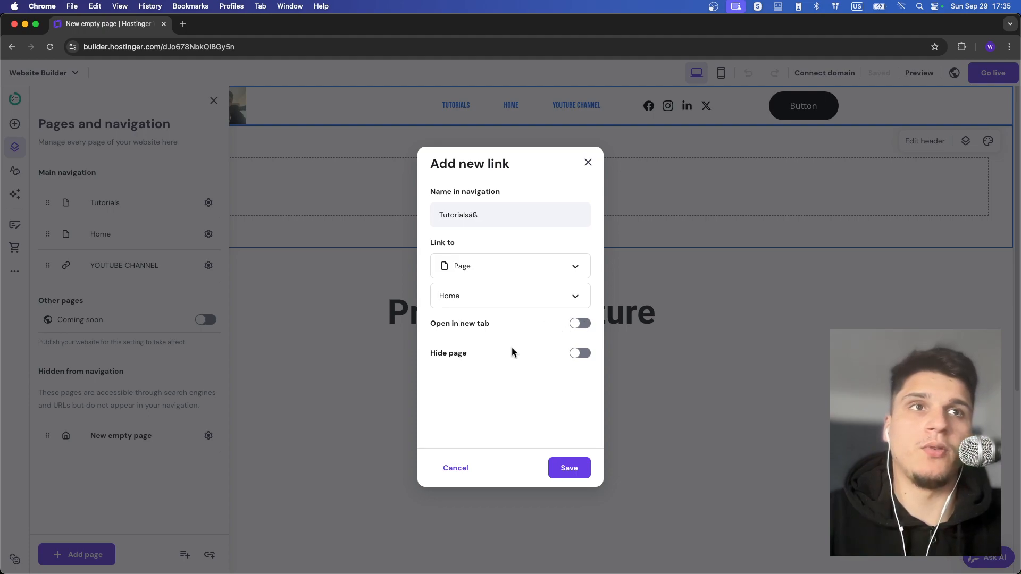
left_click(578, 326)
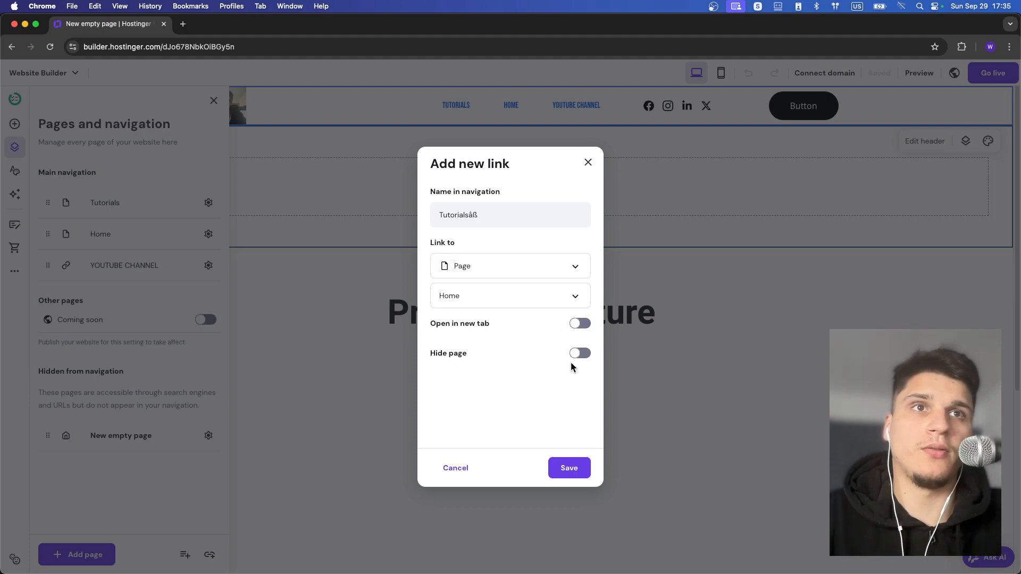
left_click(563, 468)
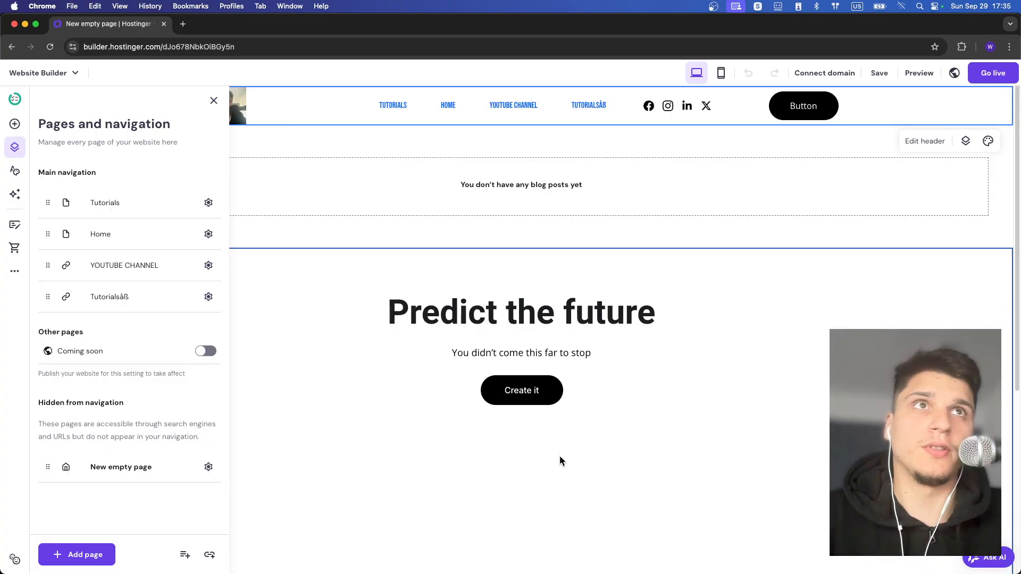
Step: Test the new header link in the site preview and return to the editor
left_click(578, 108)
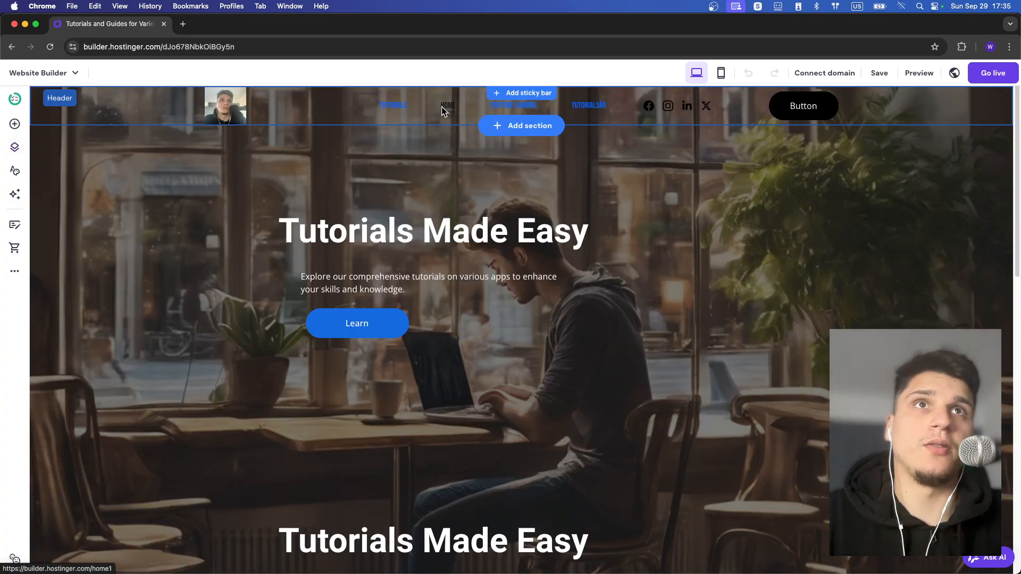
left_click(16, 48)
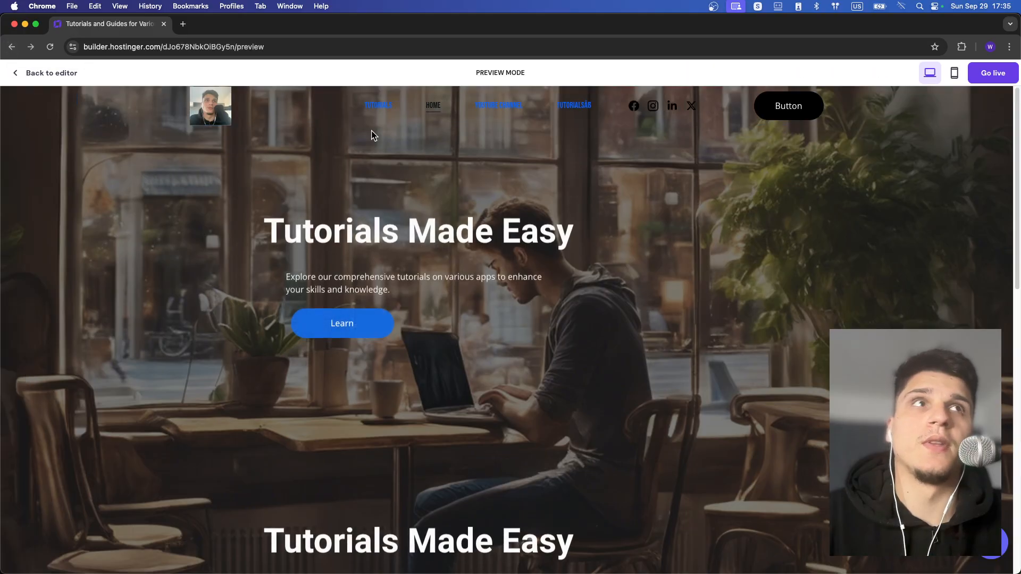
left_click(66, 75)
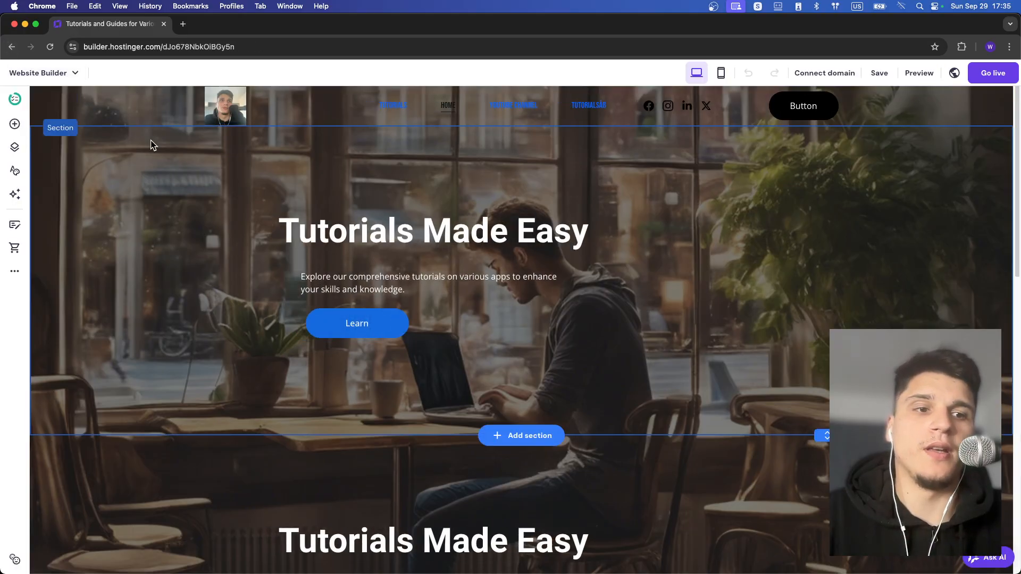
Step: Add a new dropdown to the main navigation and try to move the Tutorialsåß link into it
left_click(14, 147)
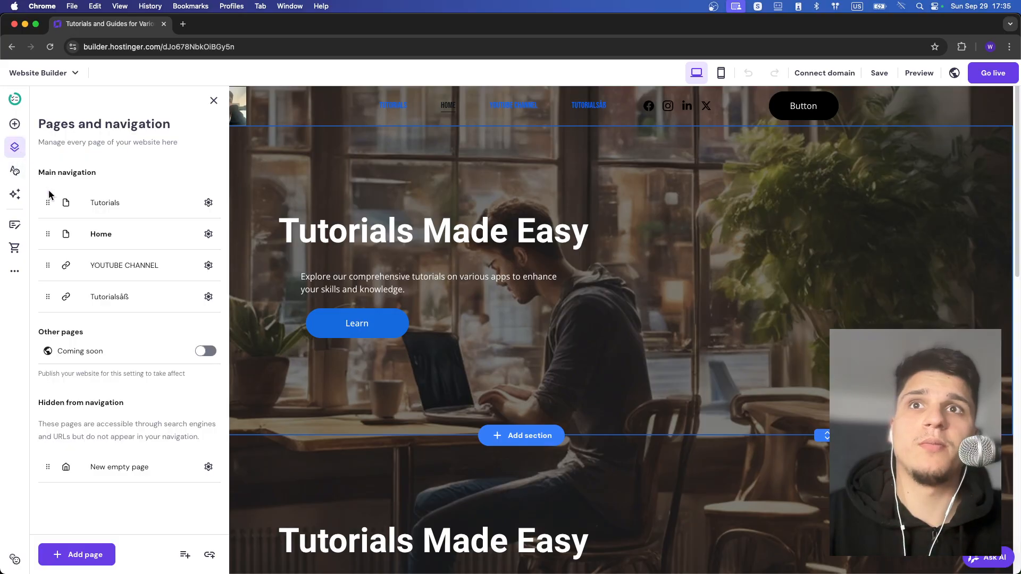
left_click(185, 556)
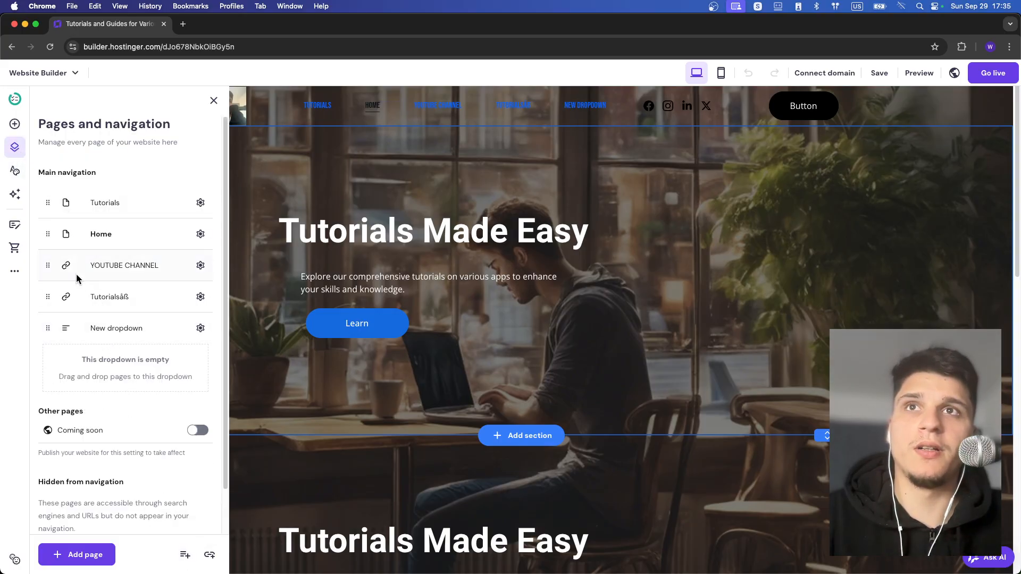
left_click_drag(47, 297, 85, 367)
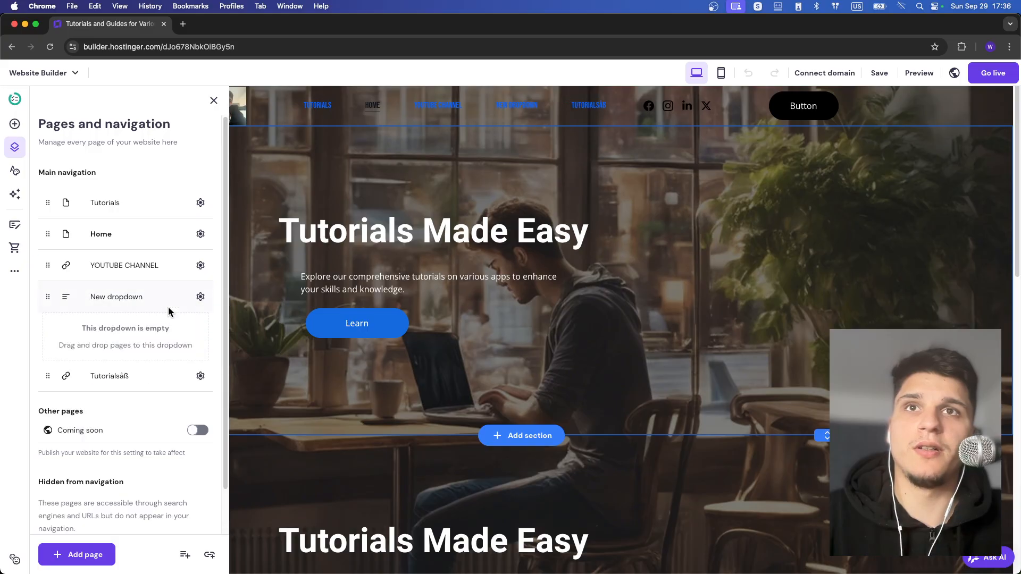
Step: Nest the YOUTUBE CHANNEL link under the Tutorialsåß link and delete the empty dropdown from the main navigation
left_click_drag(53, 265, 105, 327)
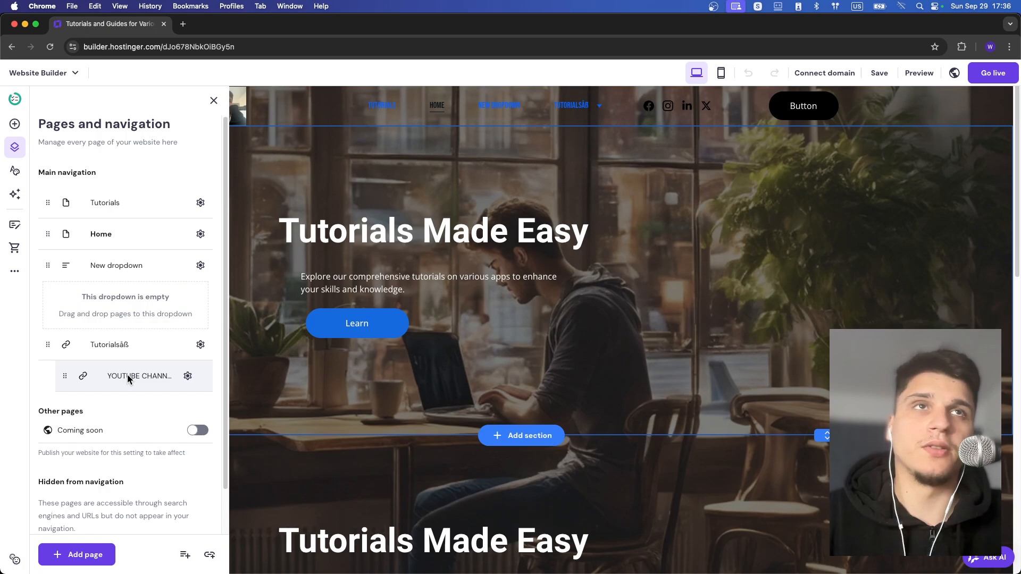
left_click(201, 266)
left_click(257, 325)
left_click(581, 346)
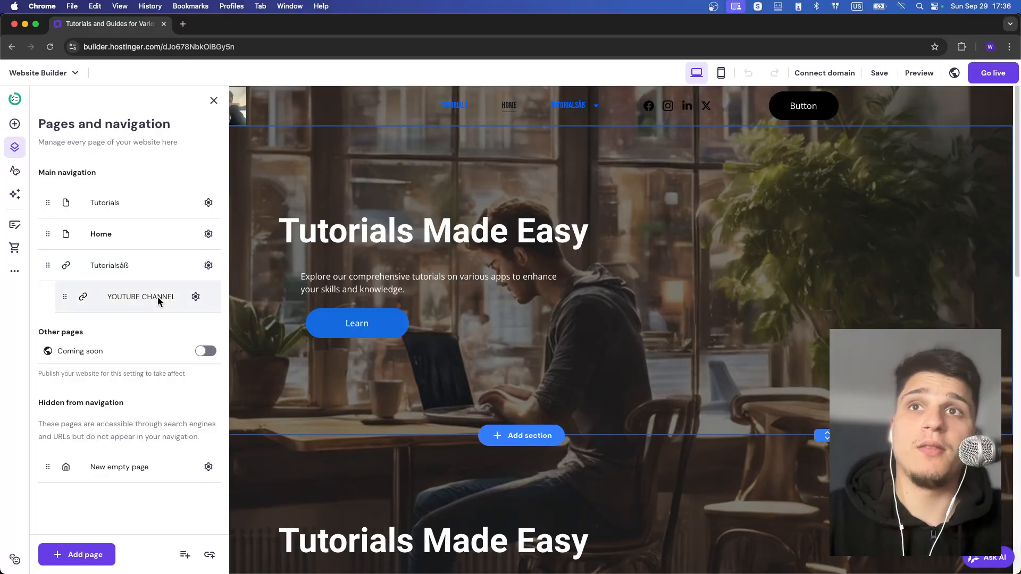
Step: Add a new empty page named "HOW to android" and nest it under the Tutorialsåß link in the main navigation
left_click(96, 553)
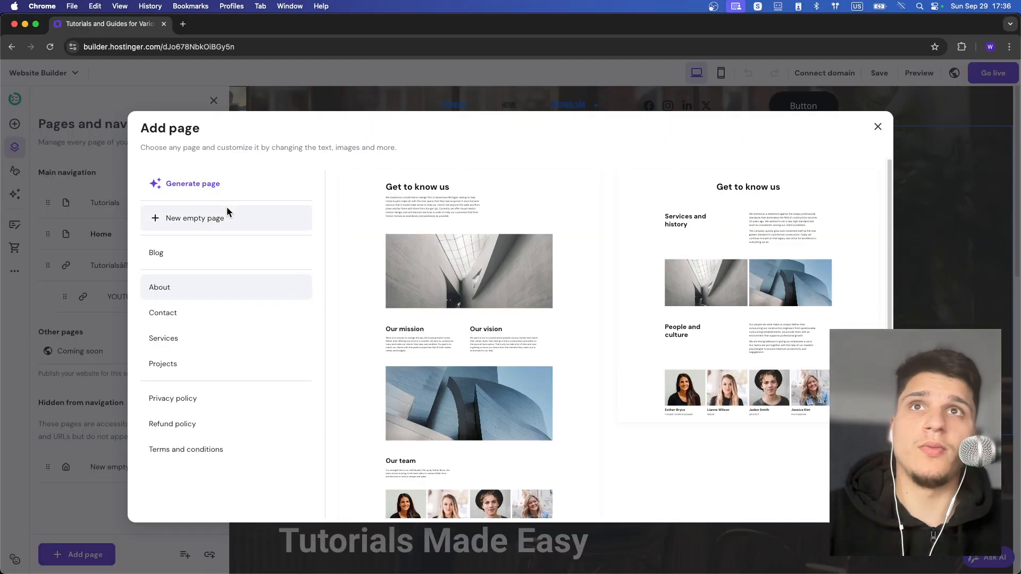
left_click(228, 215)
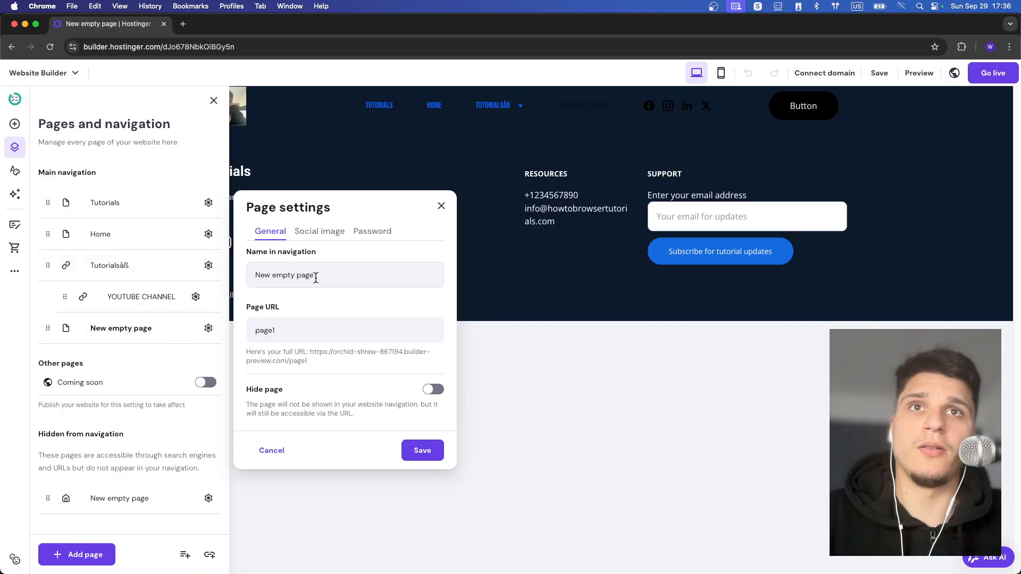
left_click_drag(314, 278, 275, 265)
type("HOME T")
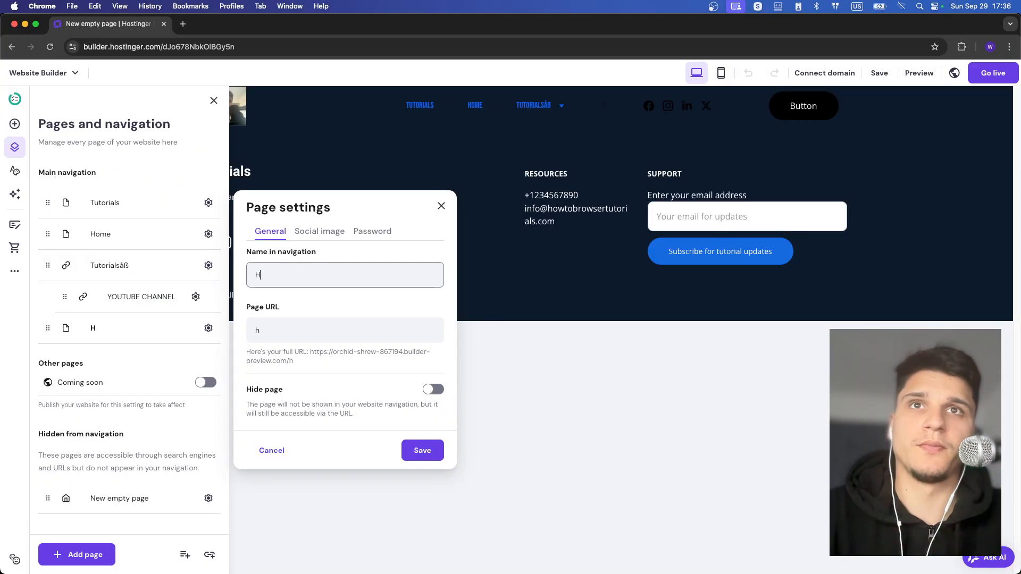
key("BackSpace")
key("BackSpace")
key("BackSpace")
key("BackSpace")
type("W ")
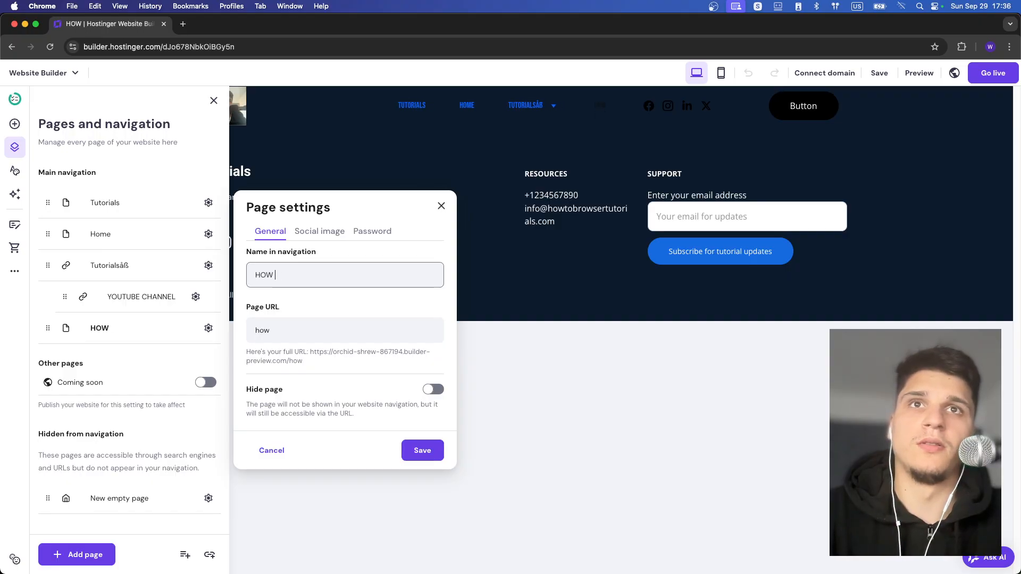
type("to android")
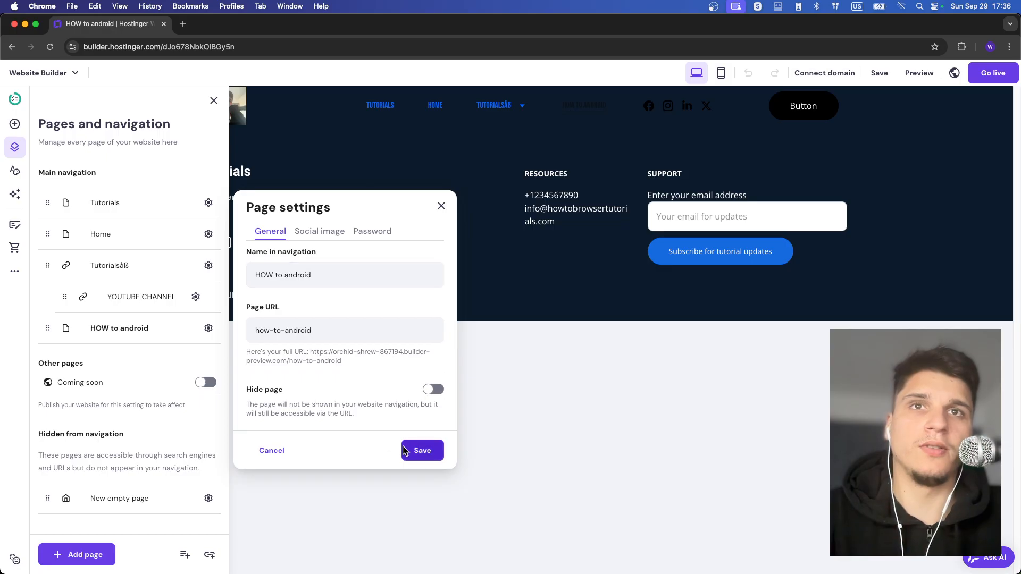
left_click(421, 450)
left_click_drag(39, 328, 74, 315)
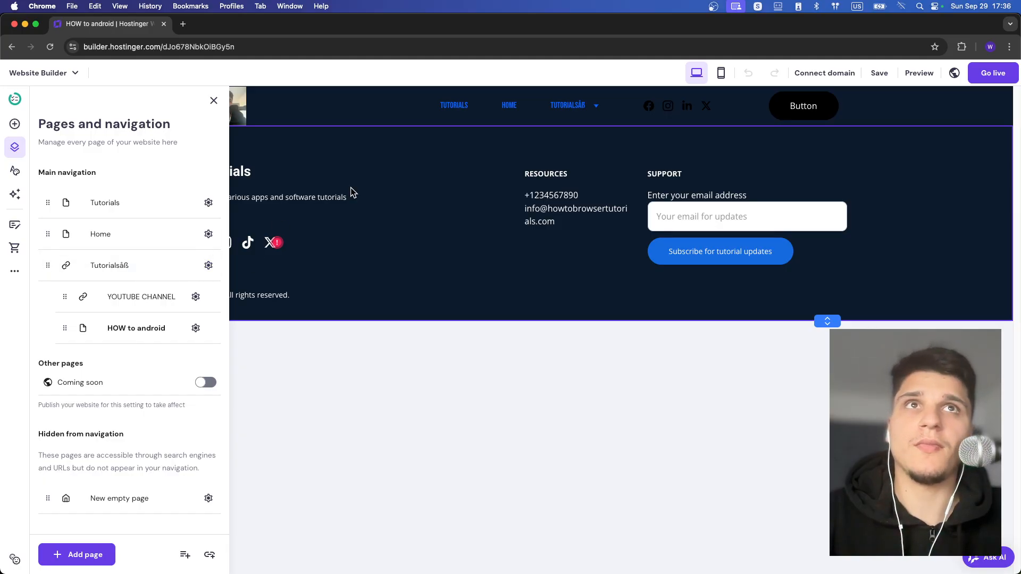
Step: Preview the site to test the two entries of the Tutorialsåß dropdown, and return to the page and navigation management
left_click(573, 114)
left_click(583, 109)
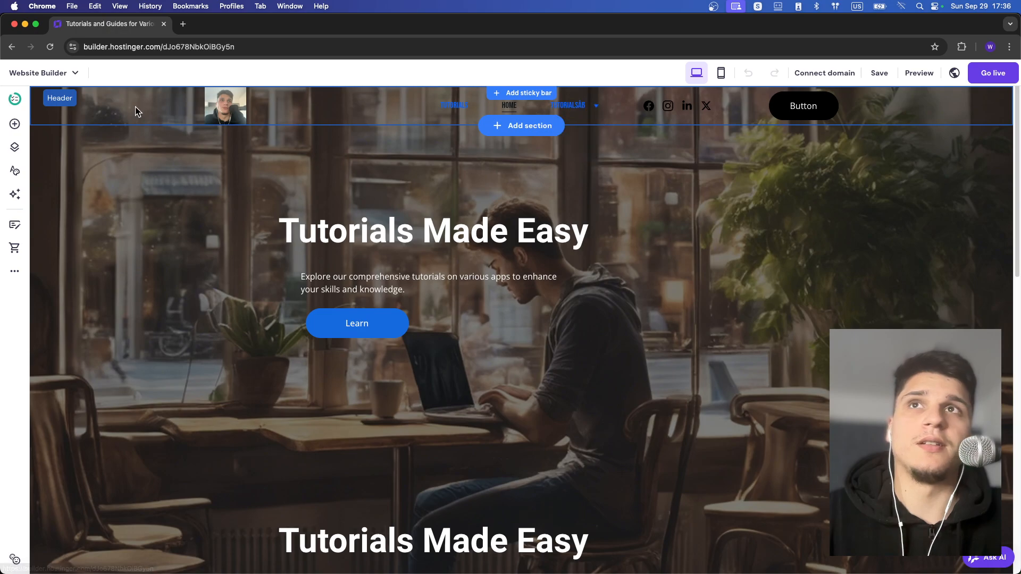
left_click(919, 73)
mouse_move(558, 108)
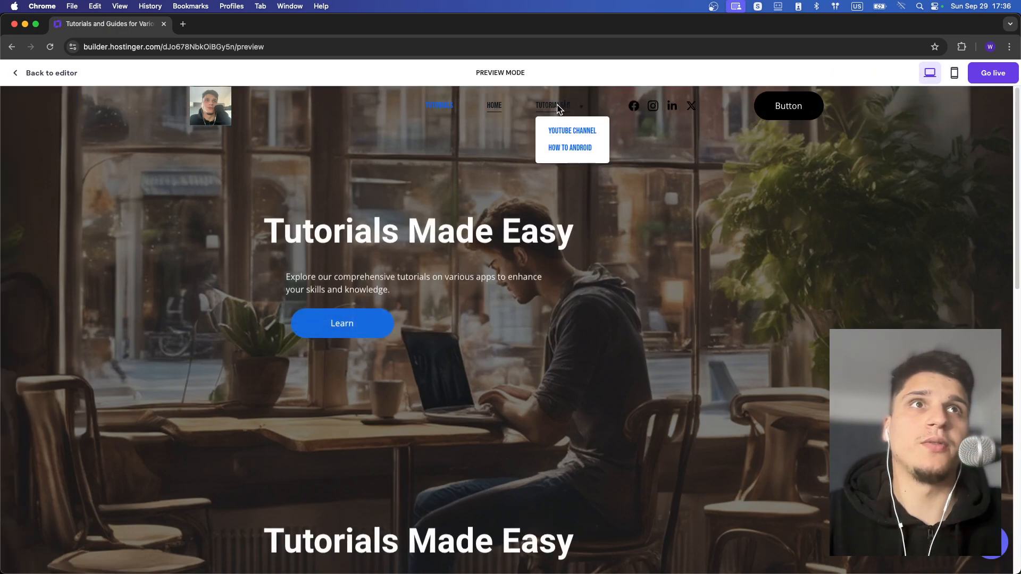
left_click(560, 139)
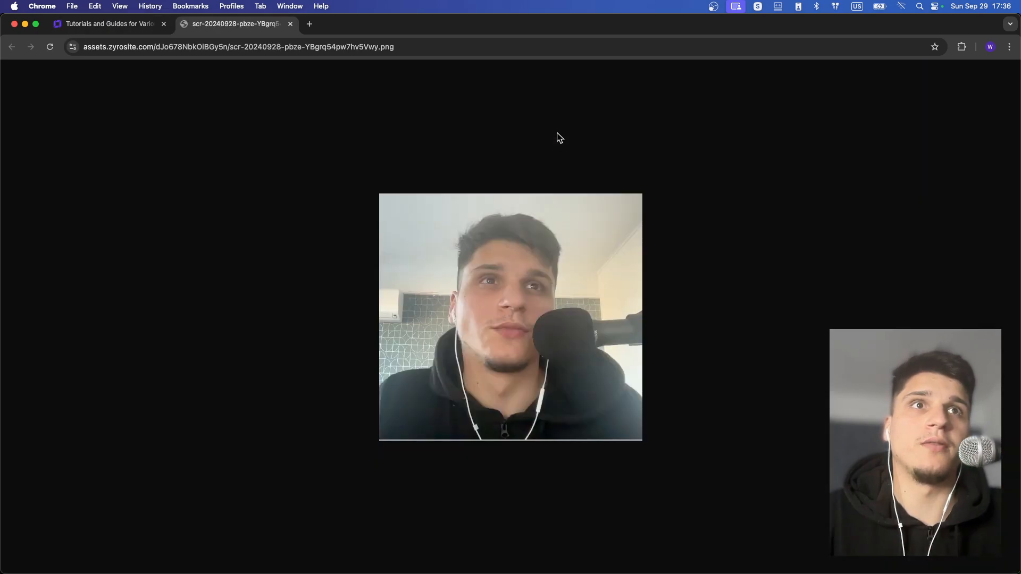
left_click(291, 24)
left_click(575, 150)
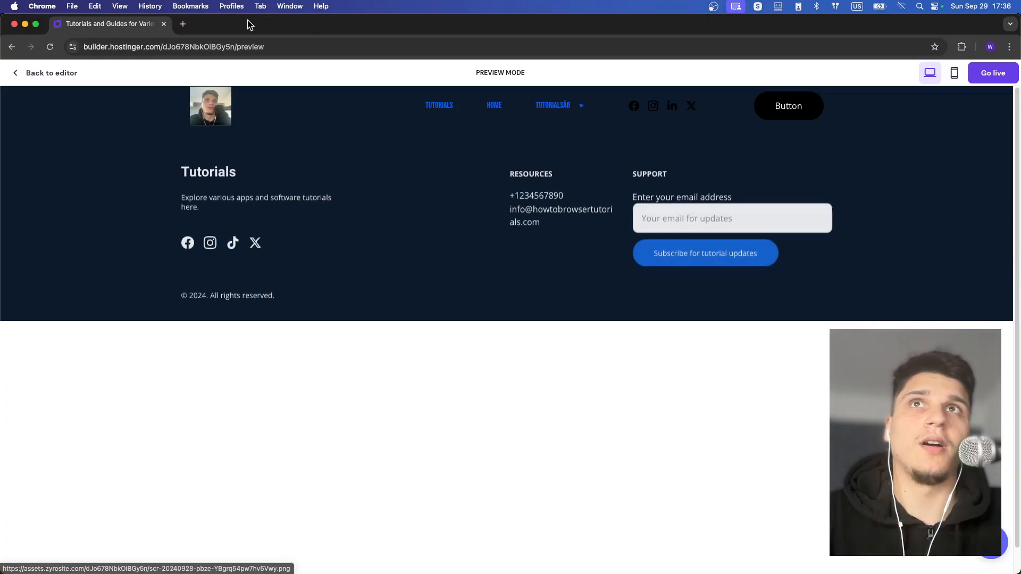
left_click(52, 75)
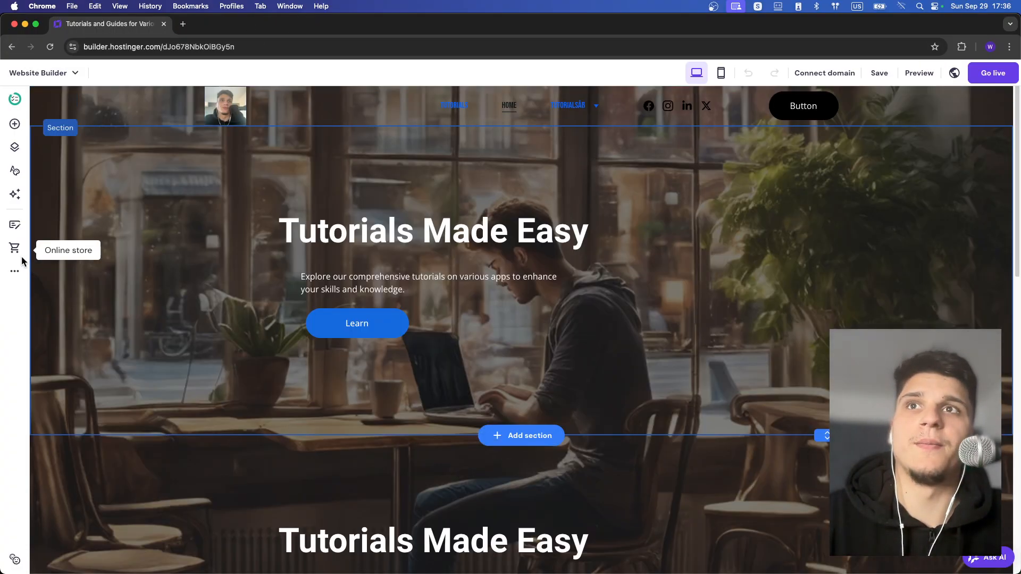
left_click(14, 147)
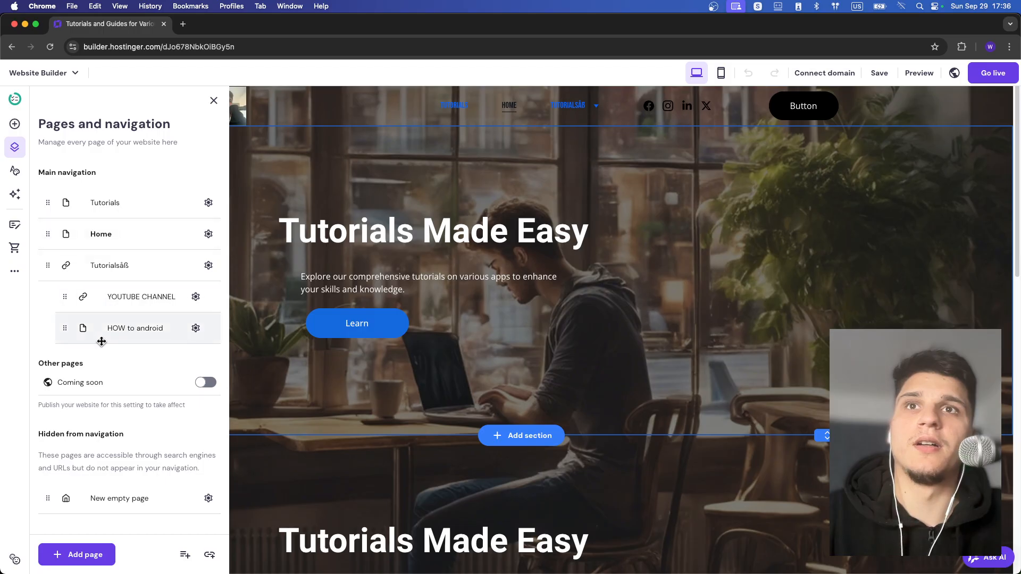
Step: Open the HOW to android page and add a blank section between its header and footer
left_click(129, 336)
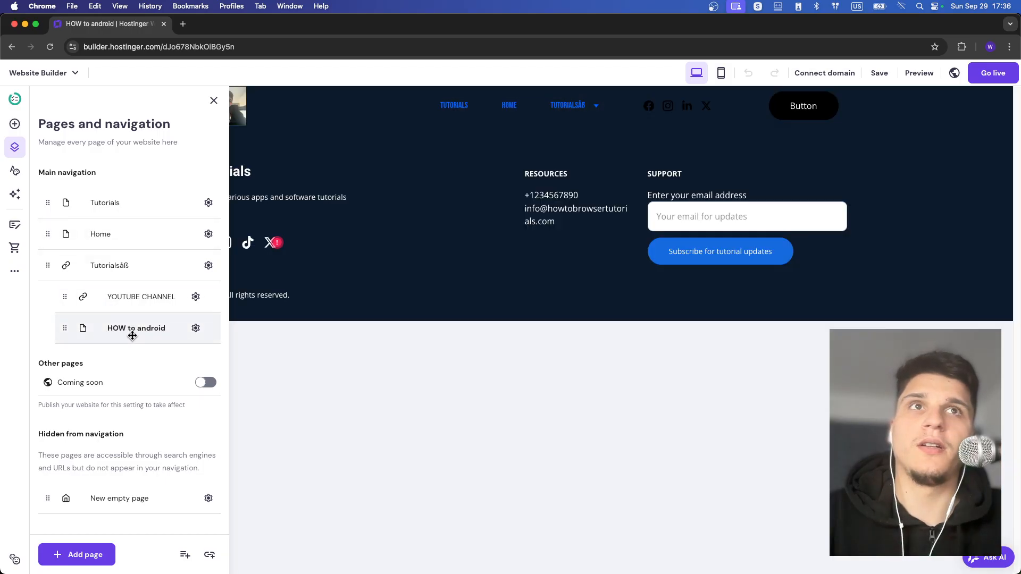
left_click(502, 147)
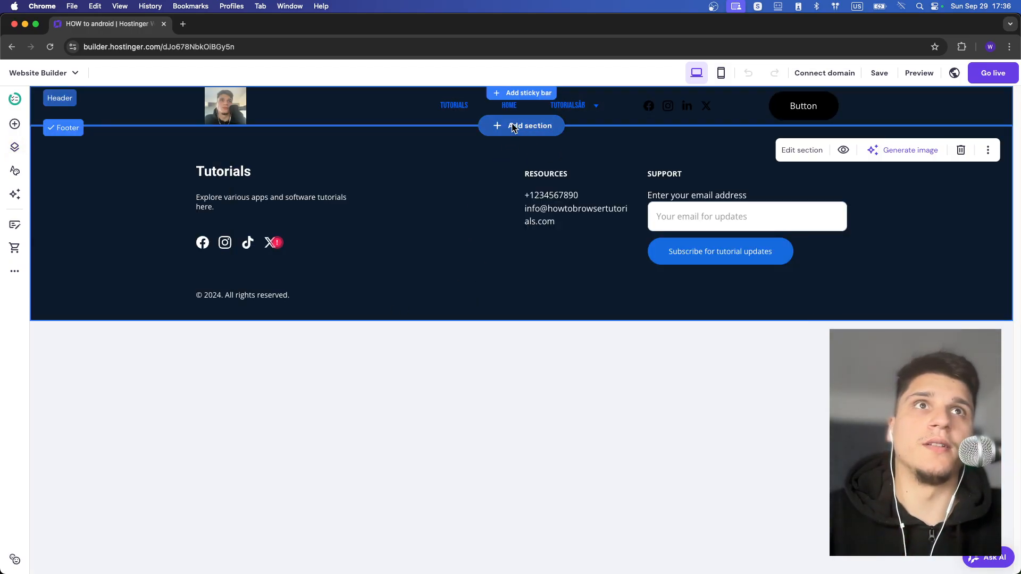
left_click(513, 126)
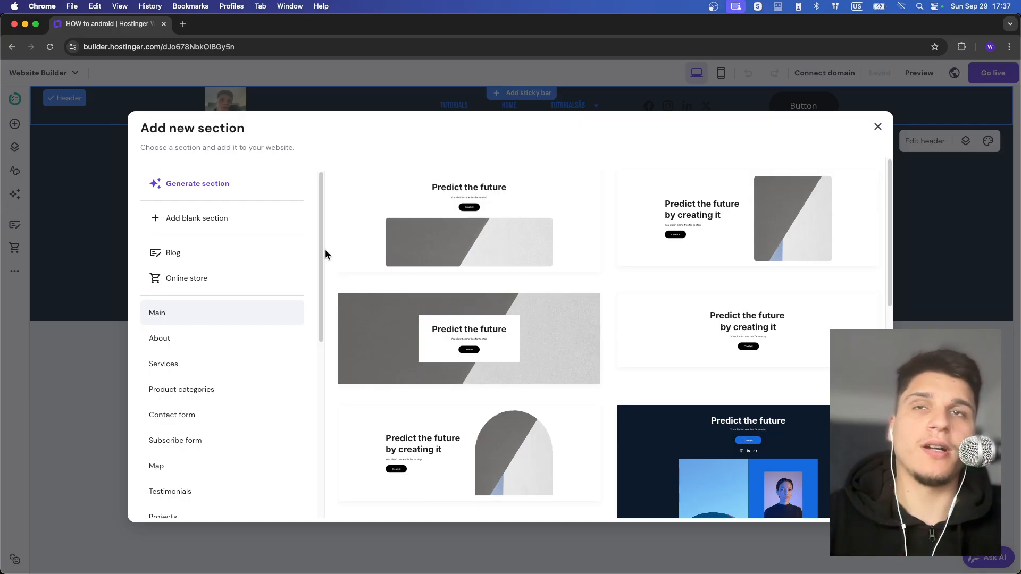
scroll(195, 377, "down", 2)
scroll(181, 319, "up", 1)
scroll(175, 307, "up", 1)
left_click(191, 215)
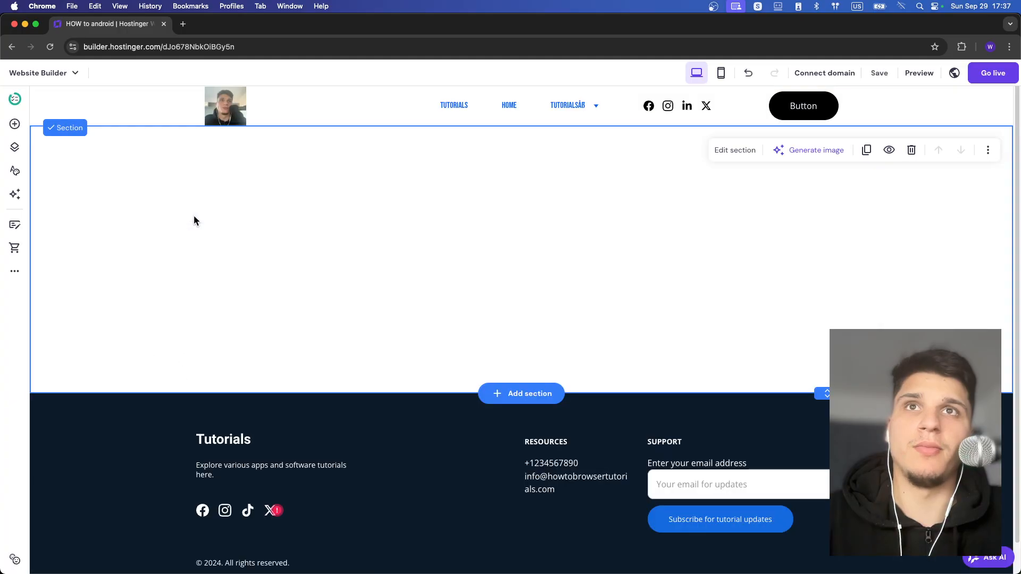
Step: Add an image element to the blank section and replace its picture with the library's generated-m5KwjeB6LPfE45pa.png
left_click(14, 124)
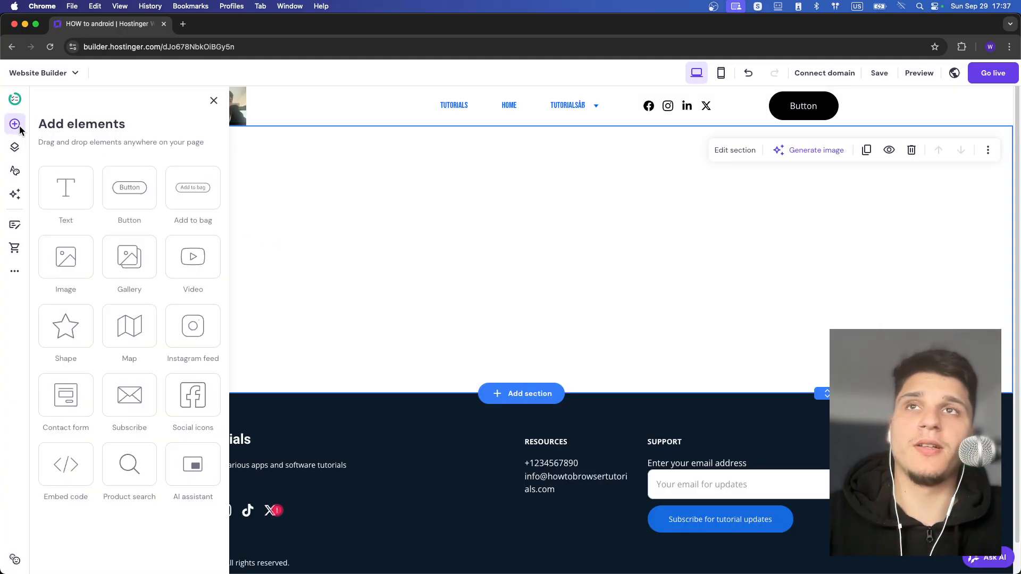
left_click(85, 263)
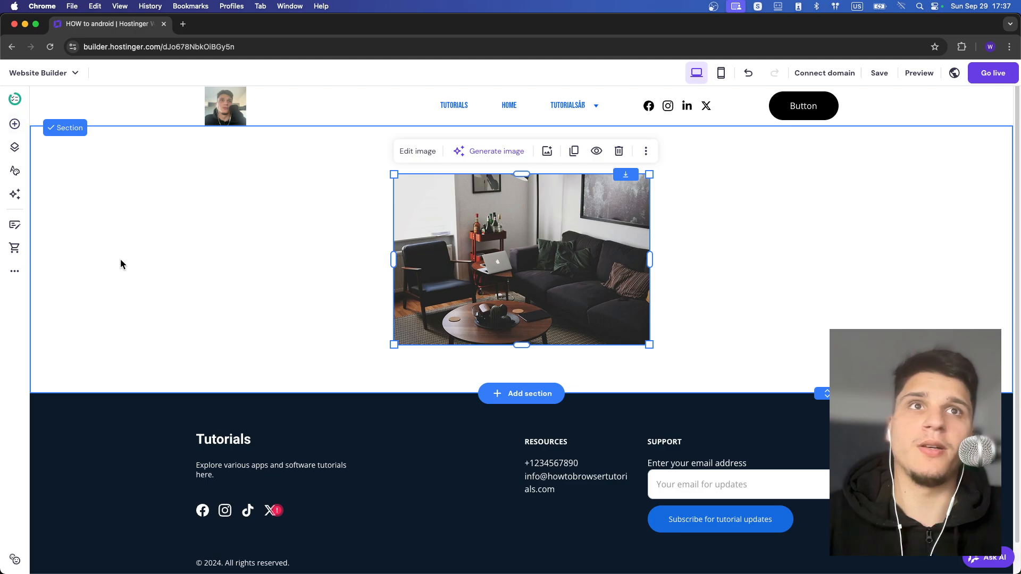
left_click(429, 159)
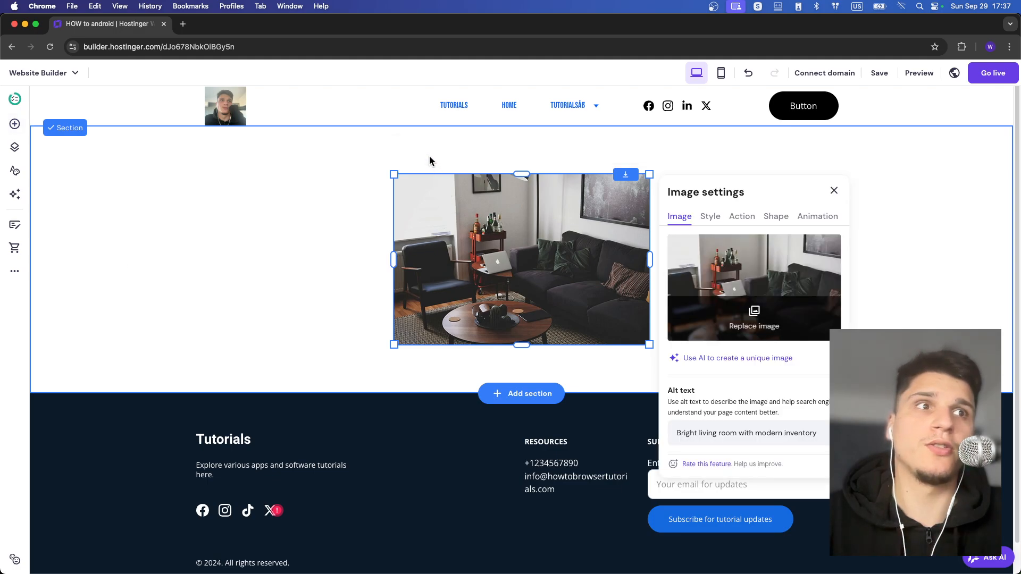
left_click(743, 328)
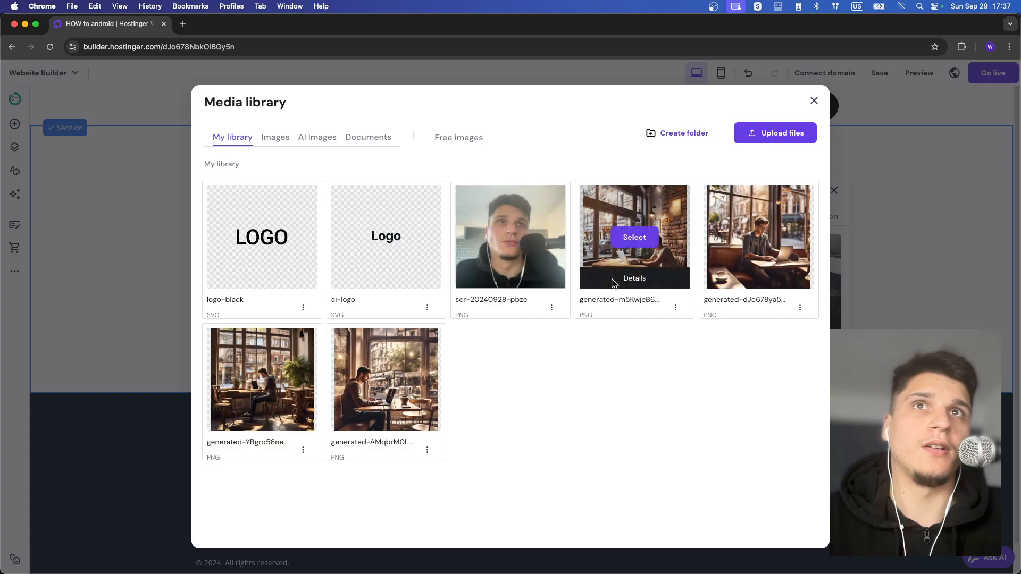
left_click(614, 280)
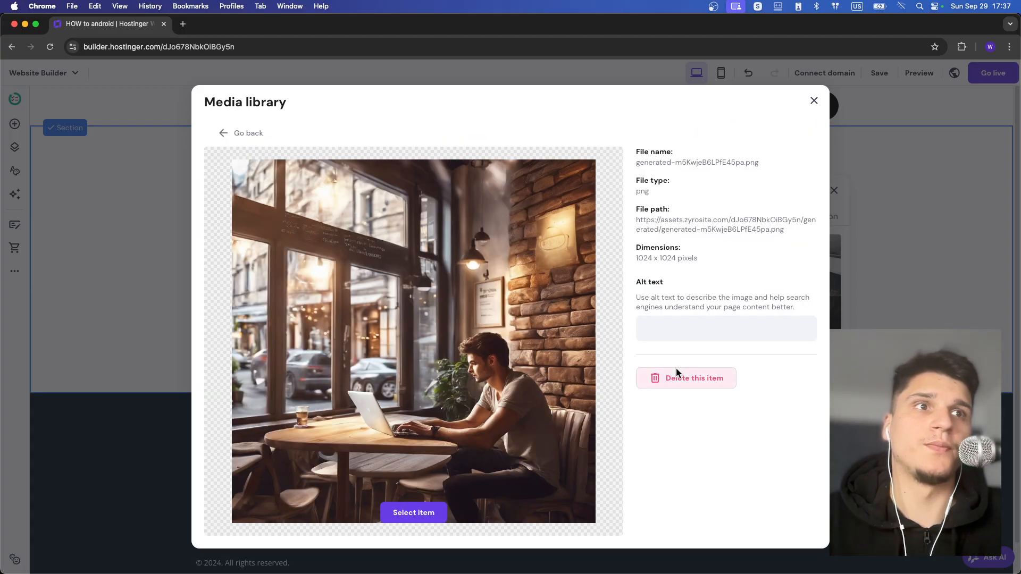
left_click(413, 513)
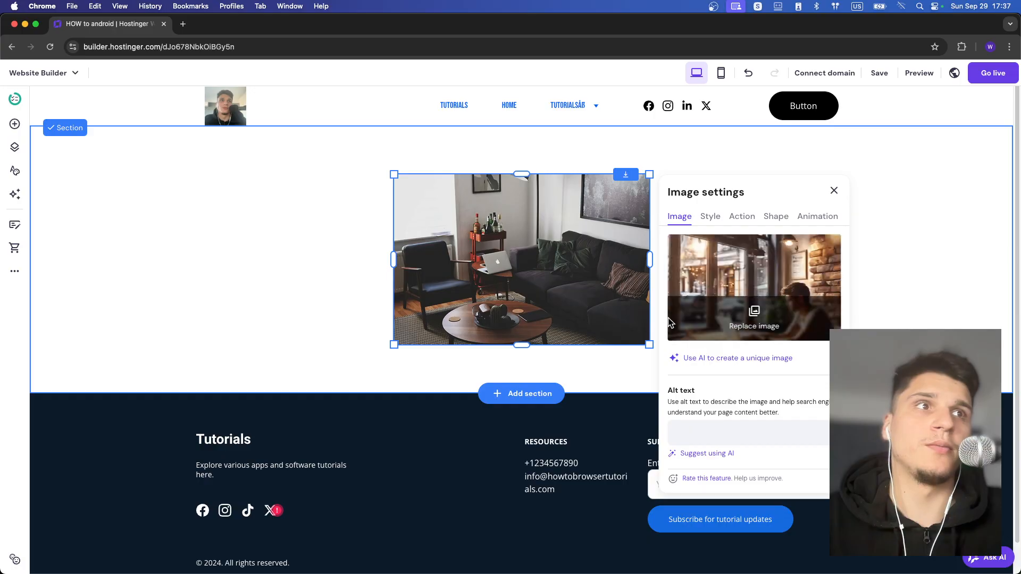
scroll(732, 336, "down", 1)
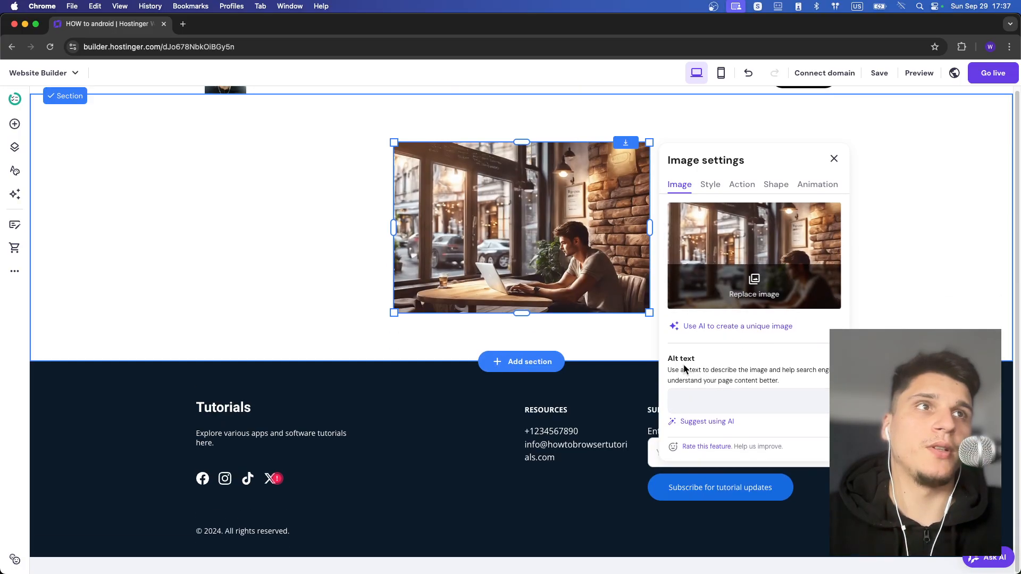
Step: Make the image open a link on click, trying the Web address link type and switching it to Page
left_click(711, 187)
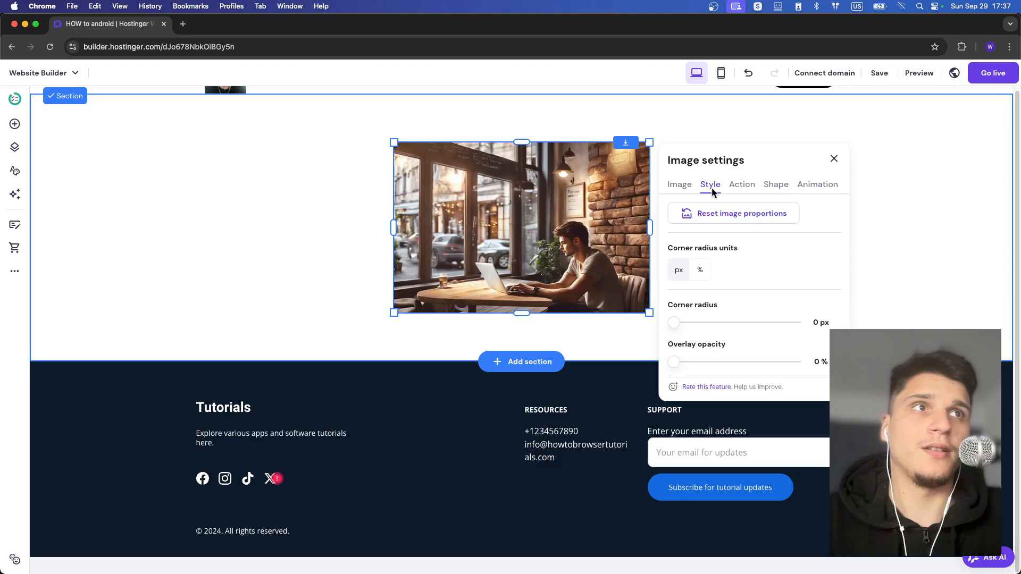
left_click(739, 186)
left_click(713, 230)
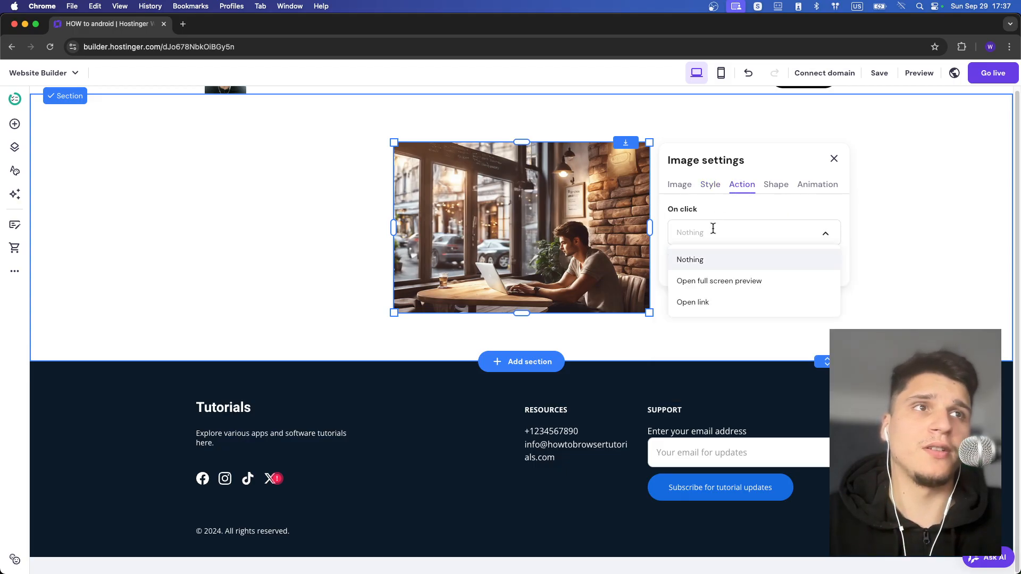
left_click(693, 302)
left_click(709, 294)
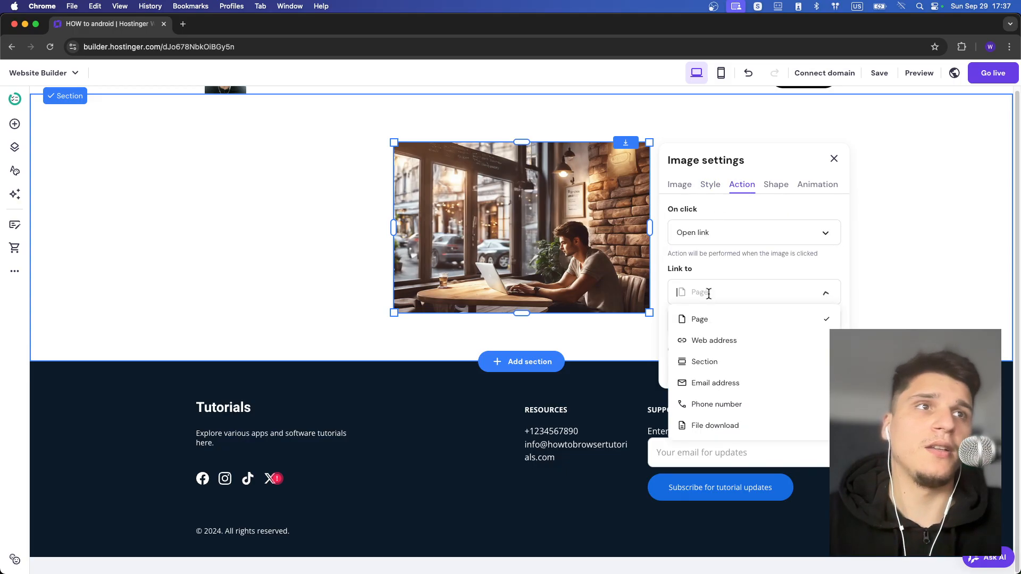
left_click(711, 341)
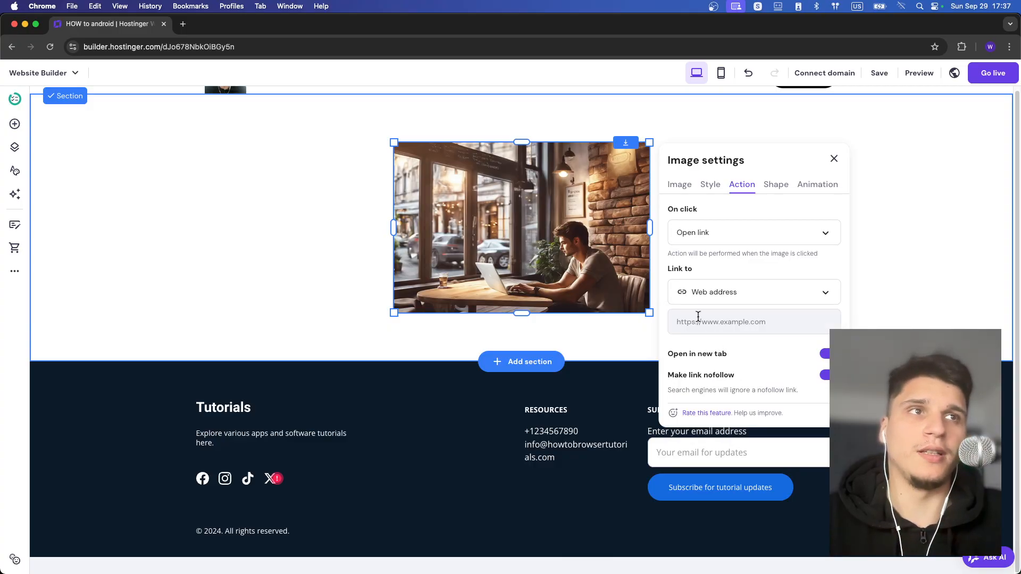
left_click(711, 321)
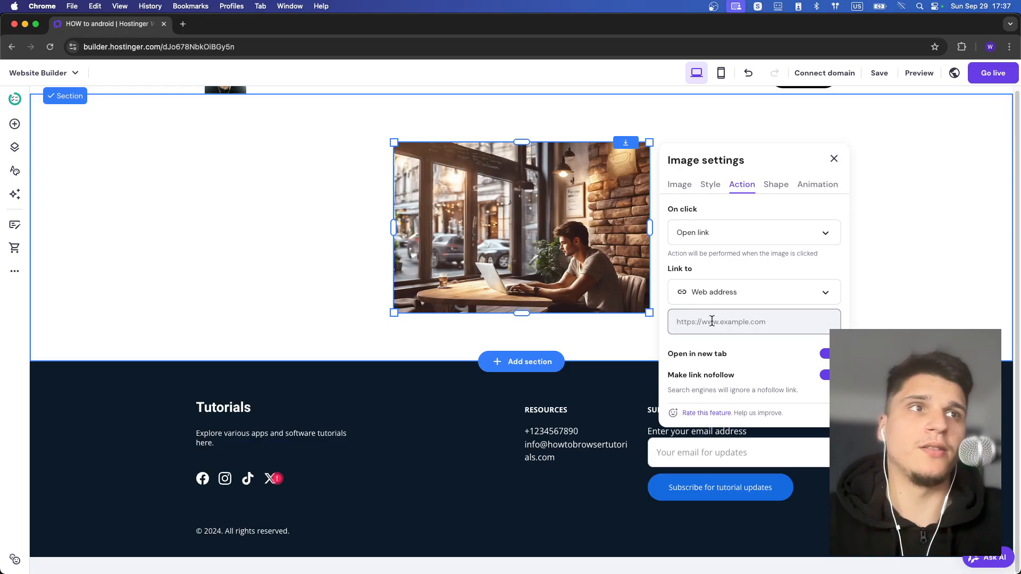
left_click(722, 302)
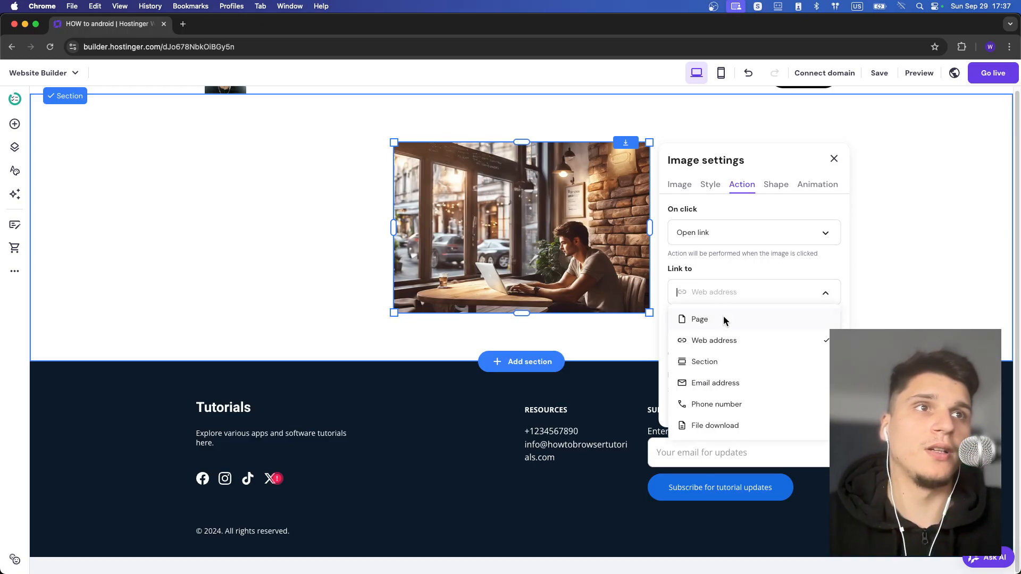
left_click(724, 318)
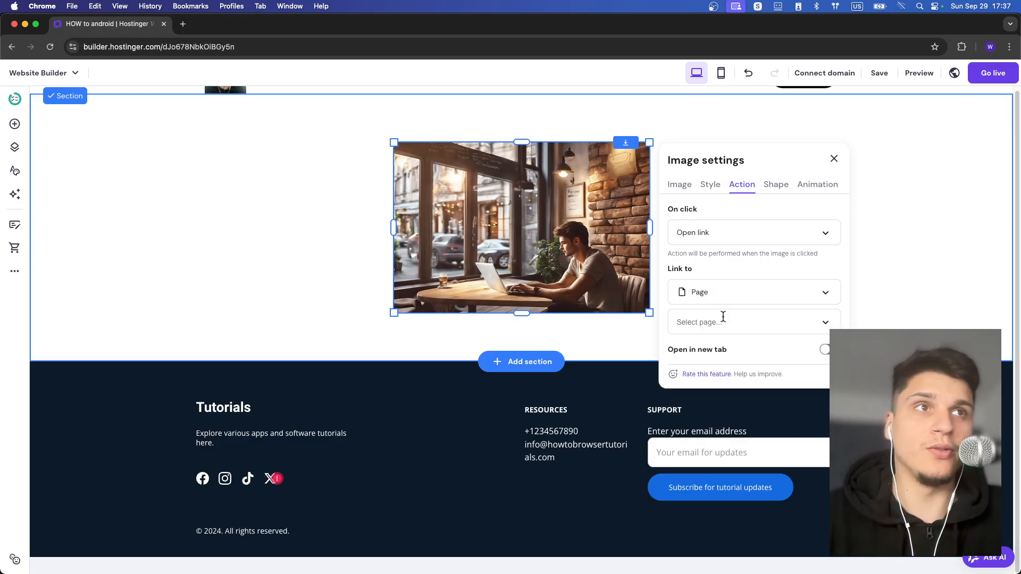
Step: Apply the circle shape to the image and return to its click action settings
left_click(776, 184)
left_click(732, 226)
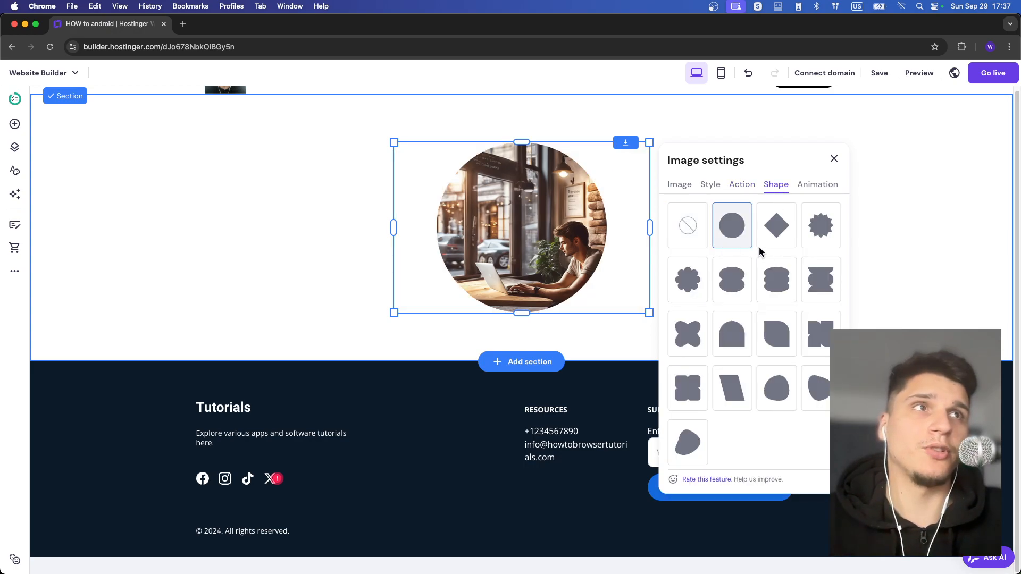
left_click(824, 182)
left_click(743, 185)
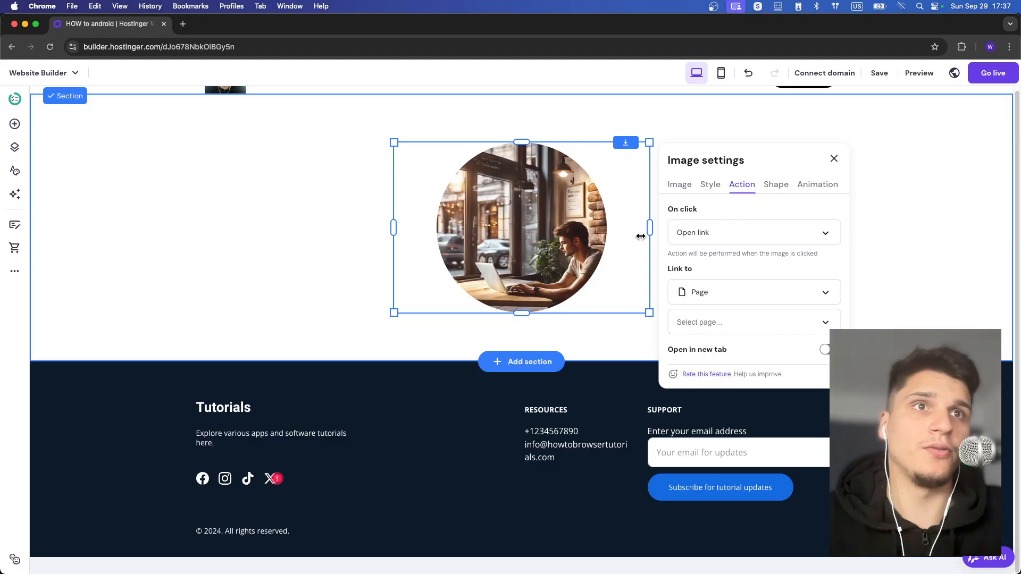
Step: Move the image to the left part of the section and delete it
left_click_drag(530, 254, 110, 250)
left_click_drag(196, 234, 212, 228)
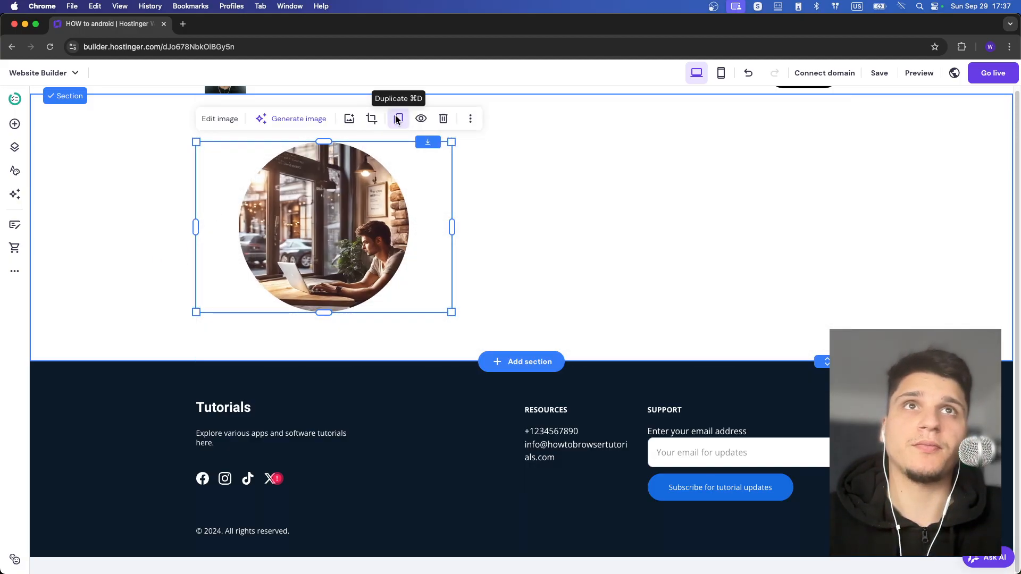
left_click(444, 119)
Step: Add a text element to the section, select all of its placeholder text and open the link settings for it
left_click(14, 124)
left_click_drag(66, 191, 467, 283)
left_click(467, 222)
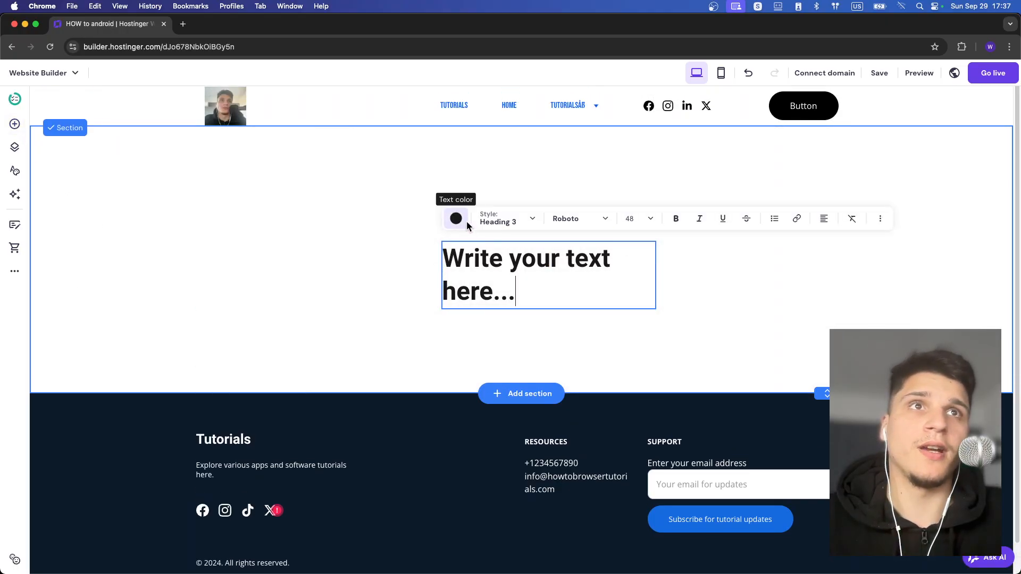
triple_click(538, 283)
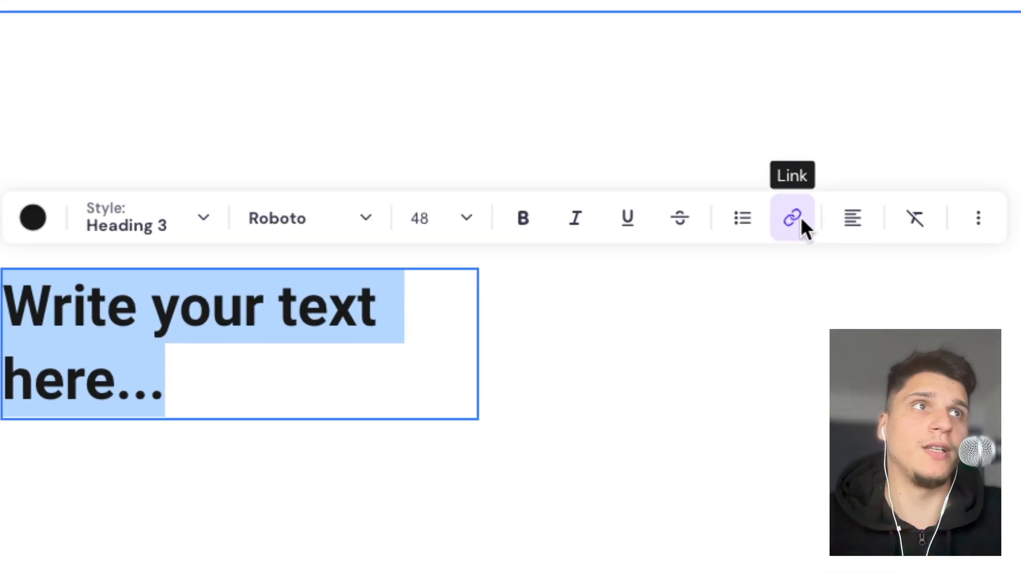
left_click(801, 220)
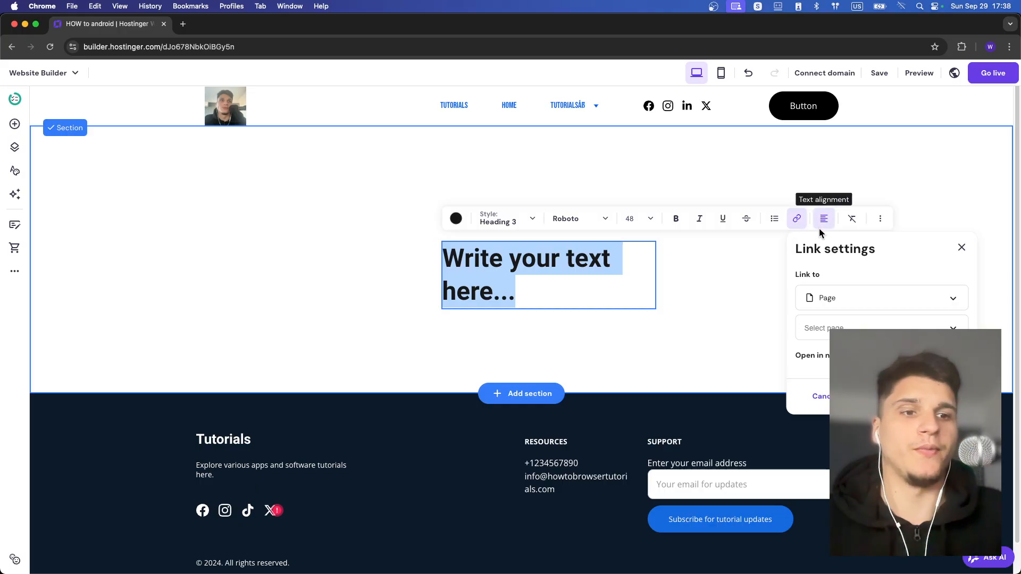
Step: Review the link type options for the selected heading text and delete the text element
left_click_drag(565, 261, 657, 266)
left_click(797, 219)
left_click(839, 297)
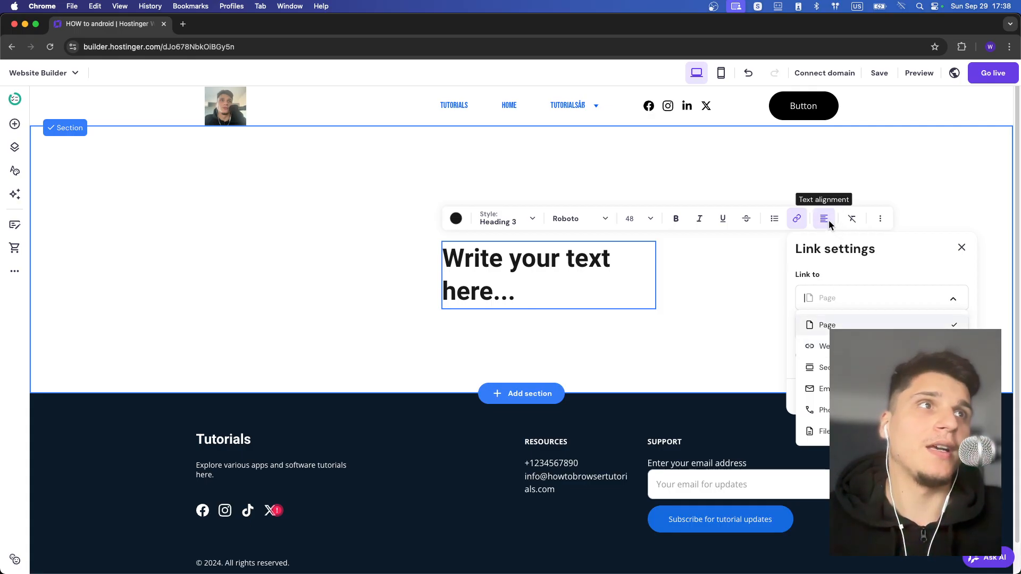
left_click(662, 272)
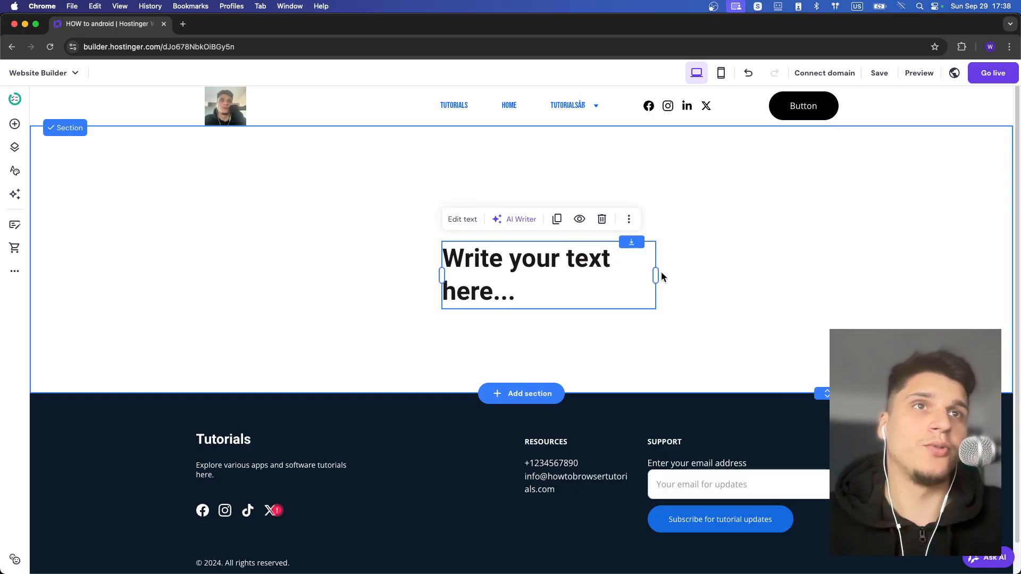
left_click(601, 220)
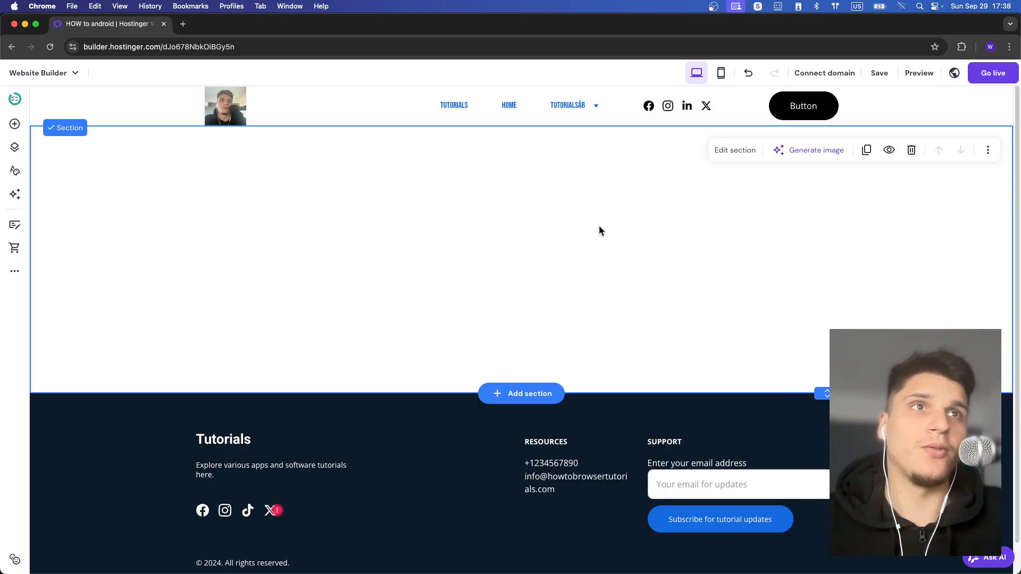
Step: Add a button element to the blank section, enlarge it and reposition it near the middle of the section
left_click(15, 124)
left_click(133, 199)
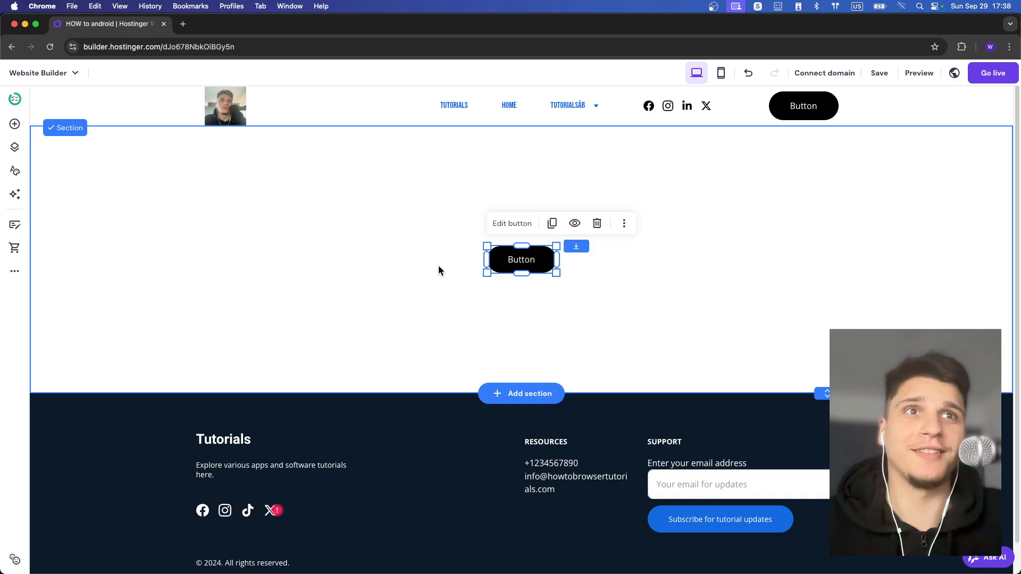
left_click_drag(556, 272, 683, 322)
left_click_drag(628, 292, 599, 266)
Step: Set the new button's link type to Web address and make it open in a new tab
left_click(487, 199)
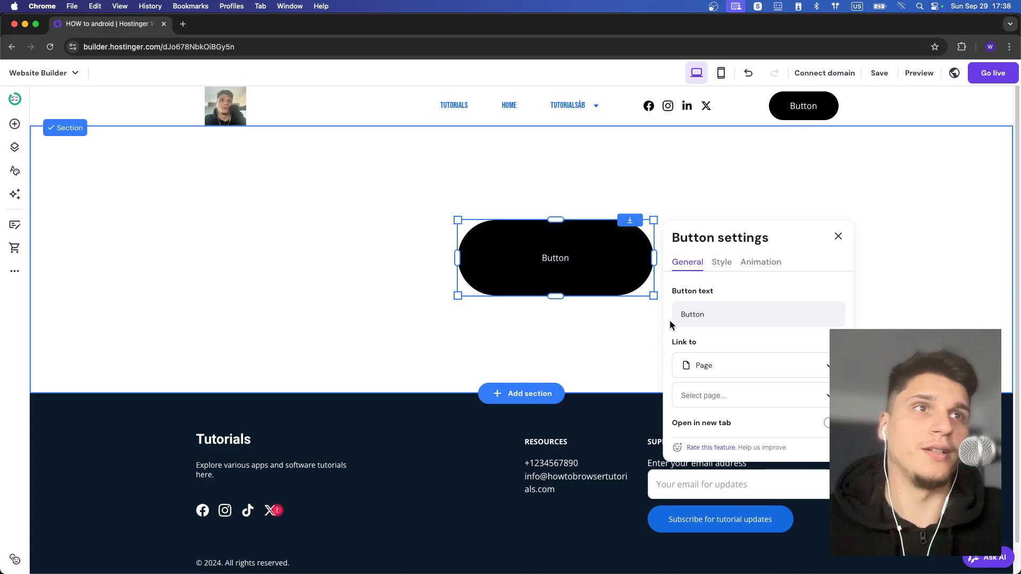
left_click(714, 316)
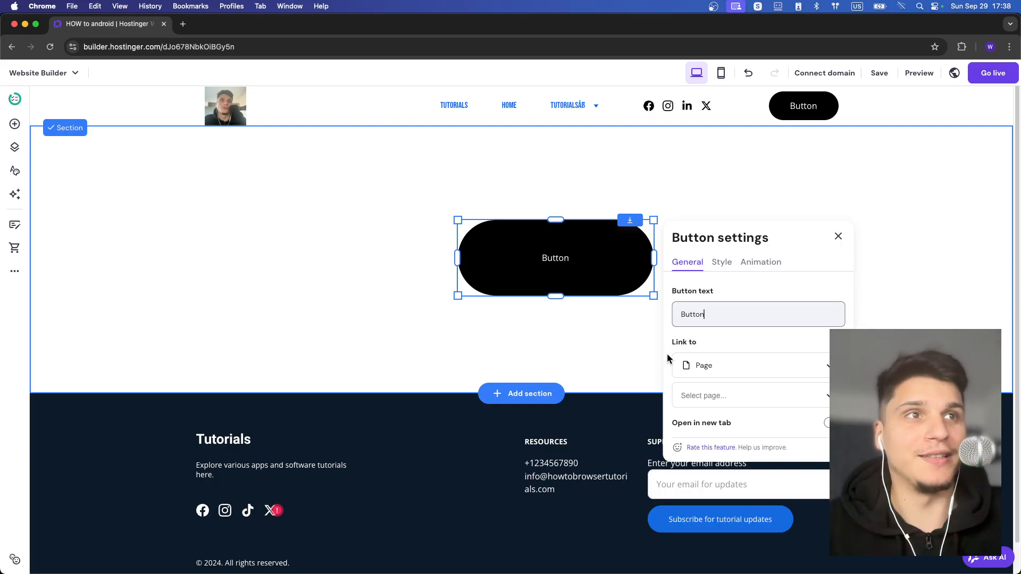
left_click(685, 367)
left_click(701, 413)
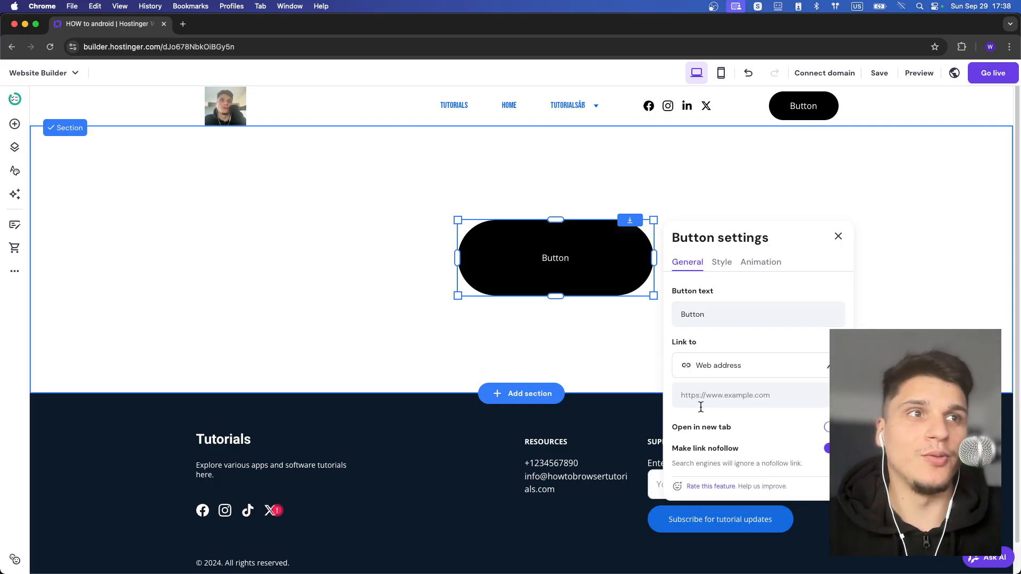
left_click(698, 403)
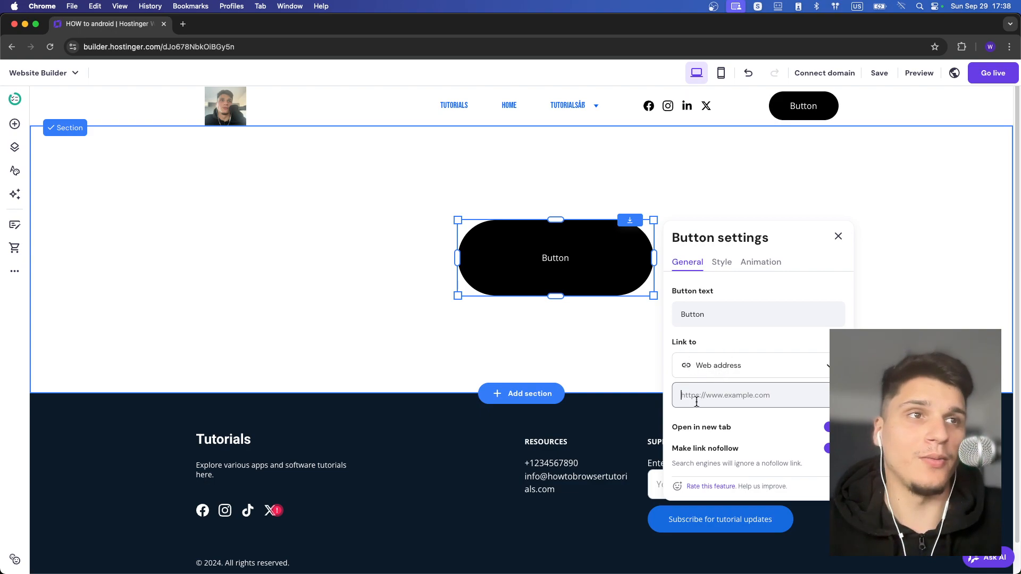
scroll(713, 408, "down", 1)
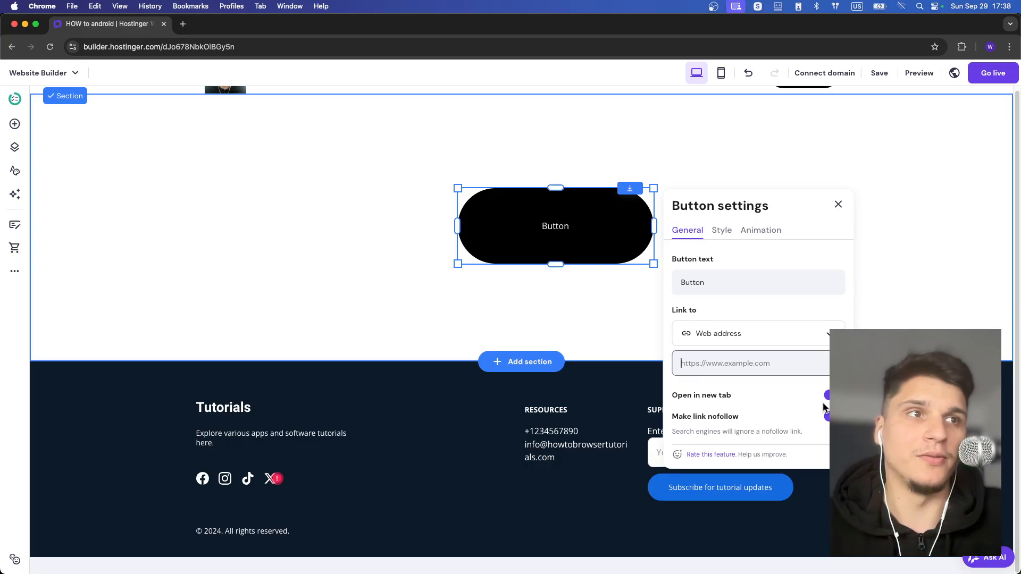
left_click(683, 439)
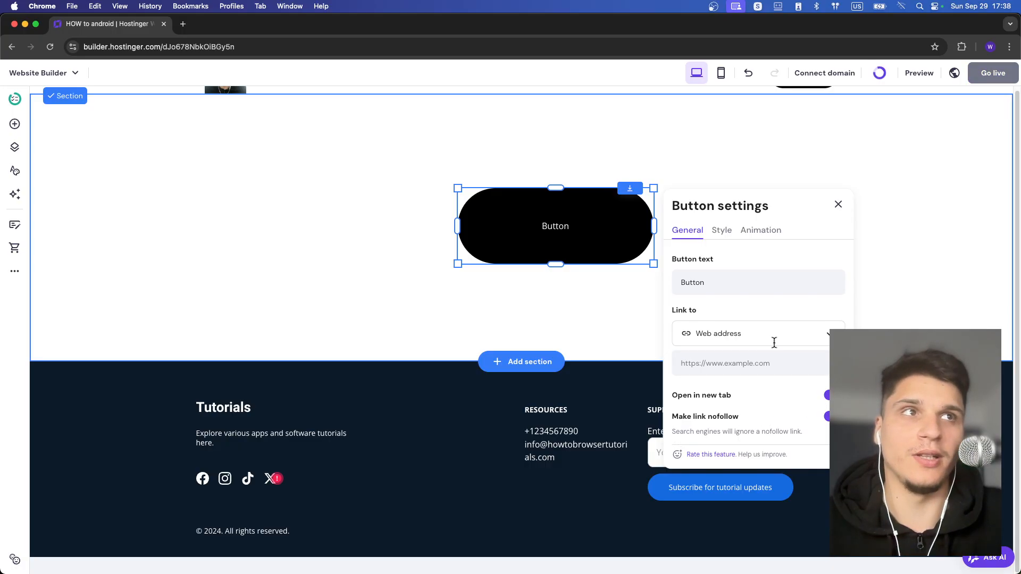
Step: Check the button's animation options, then try Fade and switch back to Slide as the website-wide animation style
left_click(755, 237)
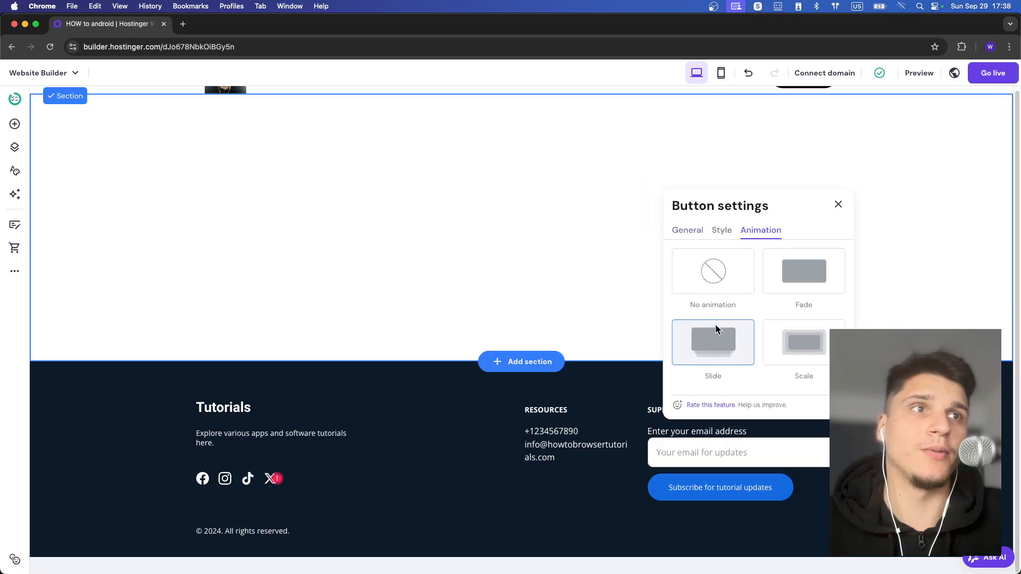
left_click(838, 205)
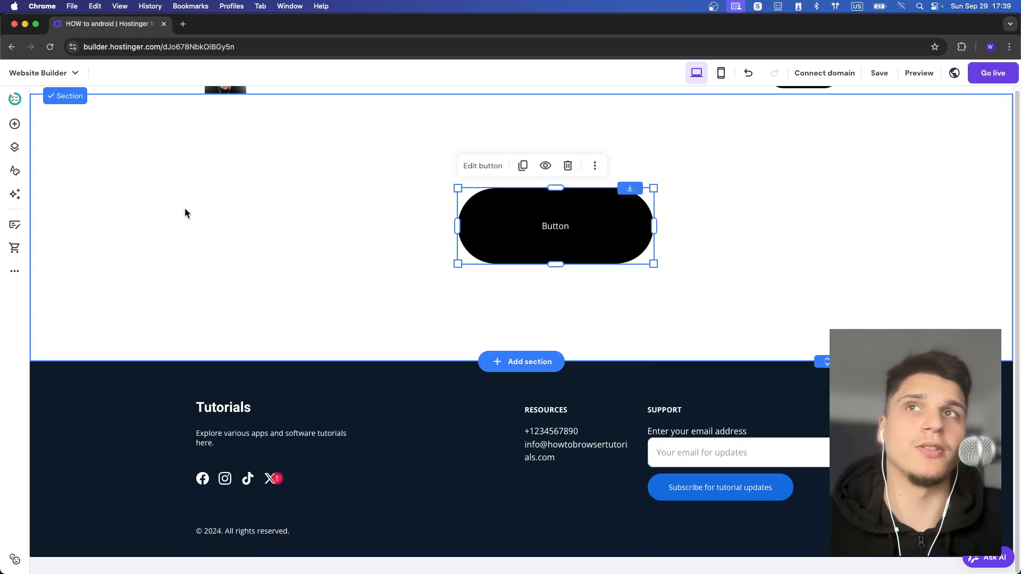
left_click(16, 170)
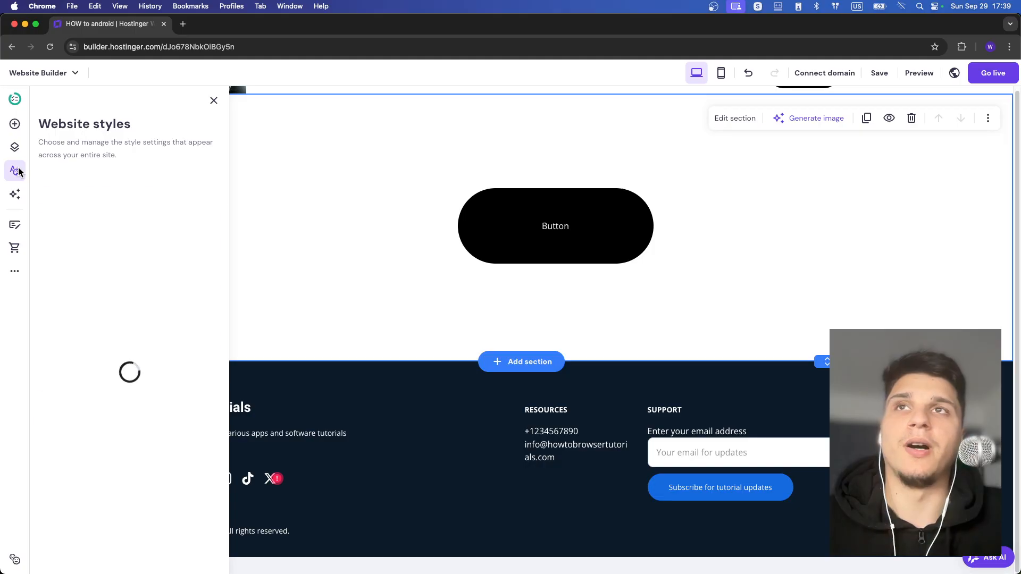
left_click(148, 193)
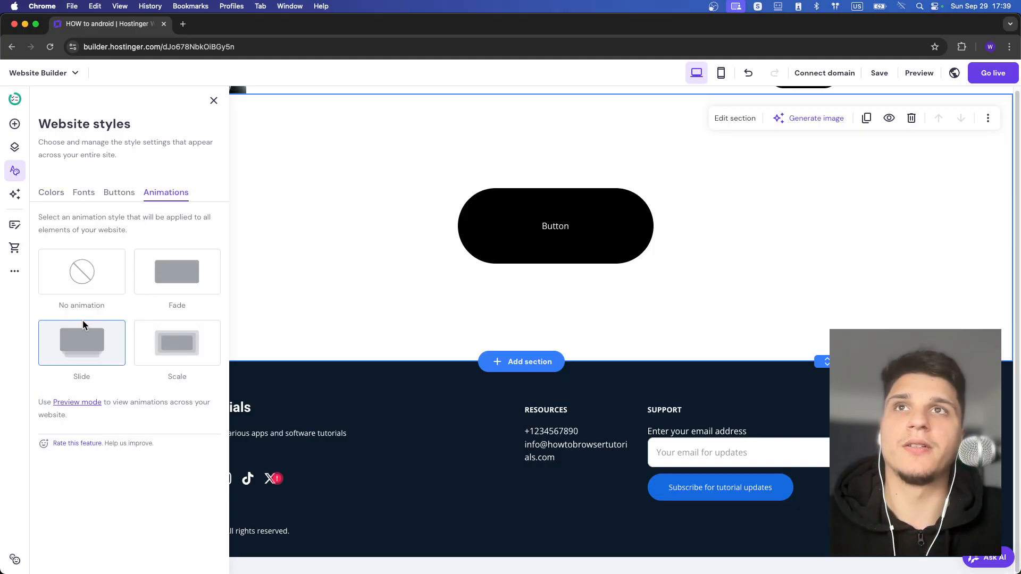
left_click(163, 255)
left_click(88, 355)
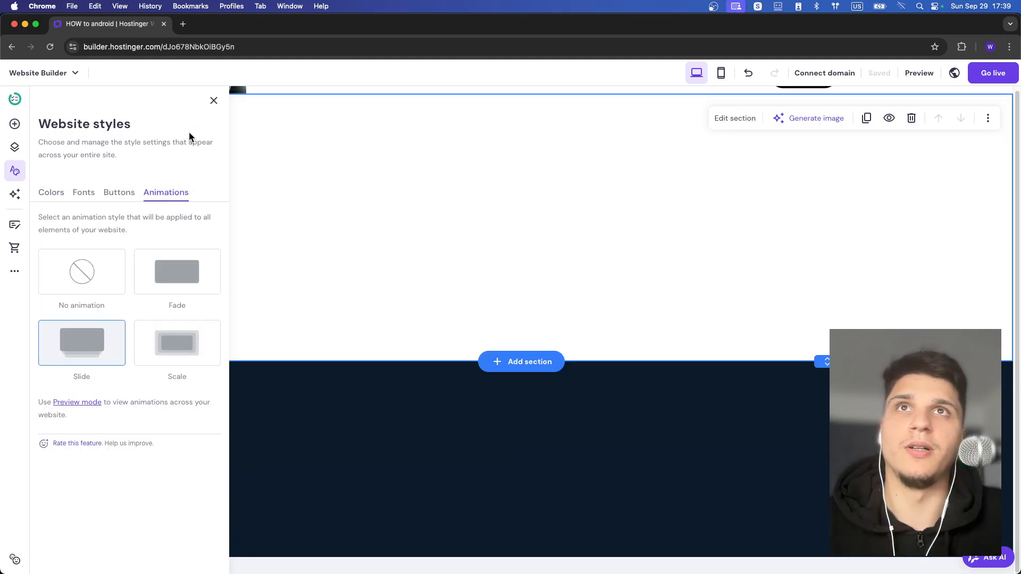
left_click(214, 102)
Step: Make the button in the section smaller and delete it
left_click(512, 237)
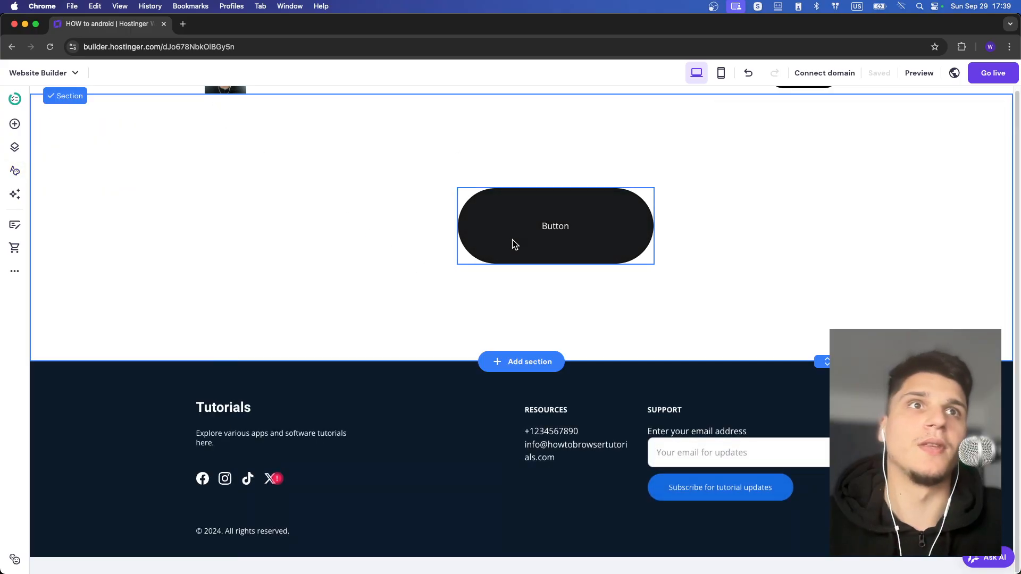
left_click_drag(457, 188, 530, 216)
left_click(641, 194)
Step: Add a video element to the blank section and open its settings
left_click(14, 124)
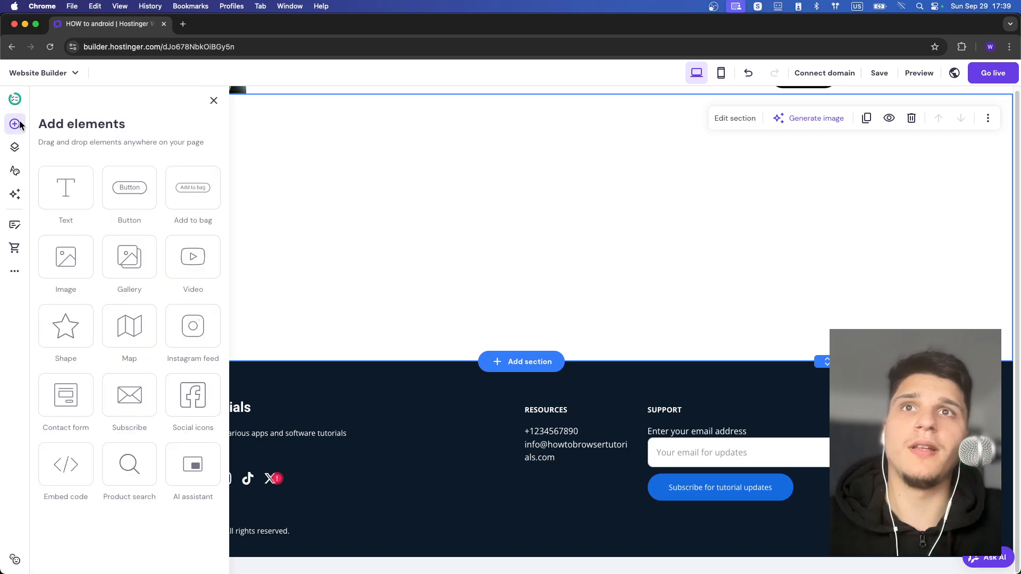
left_click(200, 276)
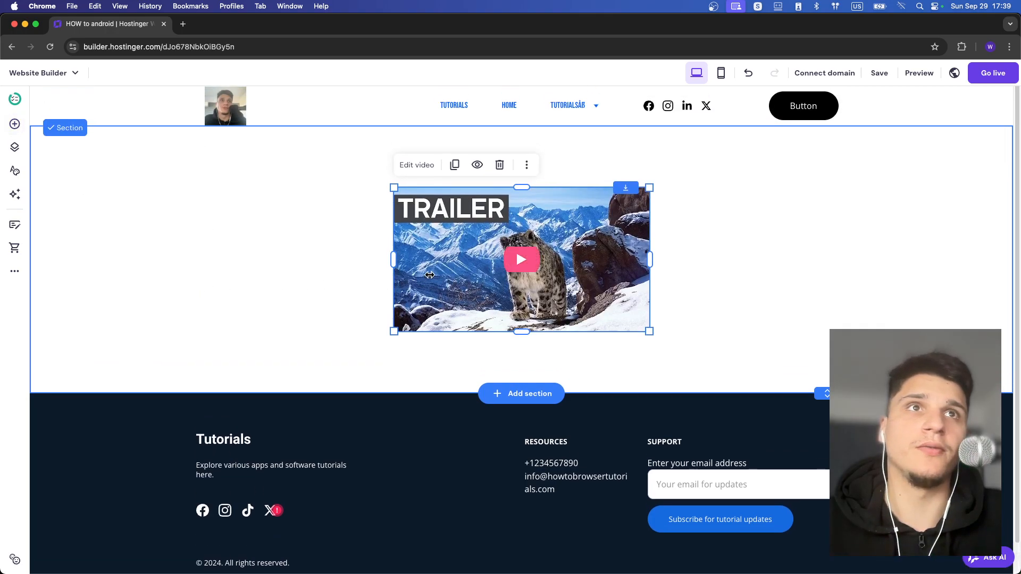
left_click(426, 165)
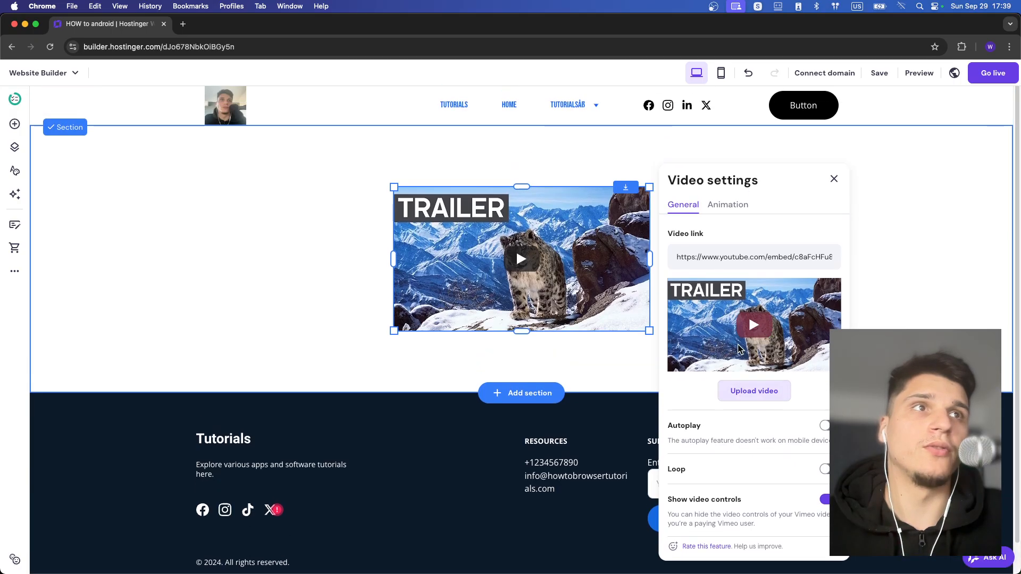
Step: Inspect the video's link address without changing it and delete the video element
left_click(690, 258)
key("super+a")
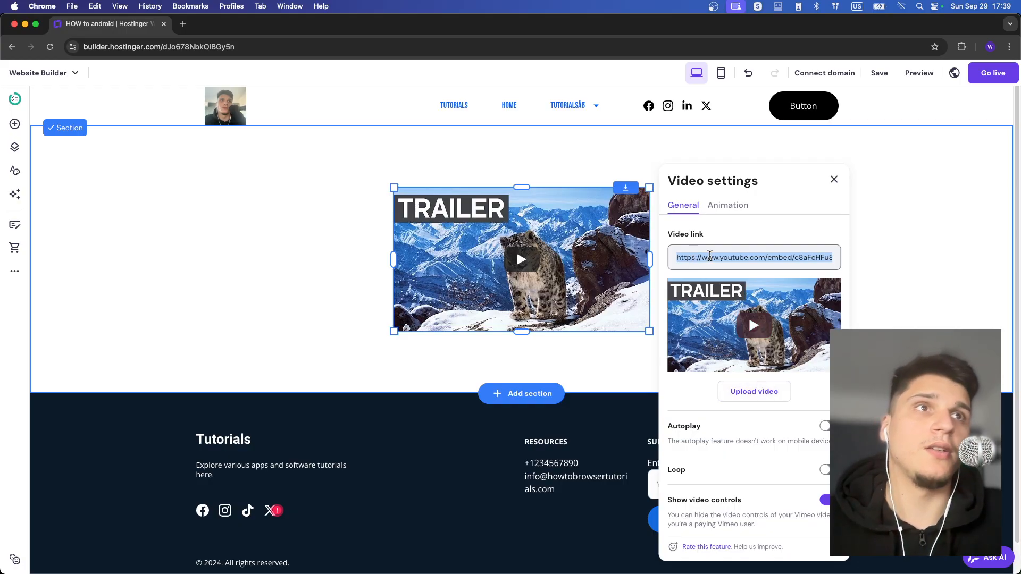
double_click(710, 258)
left_click(710, 257)
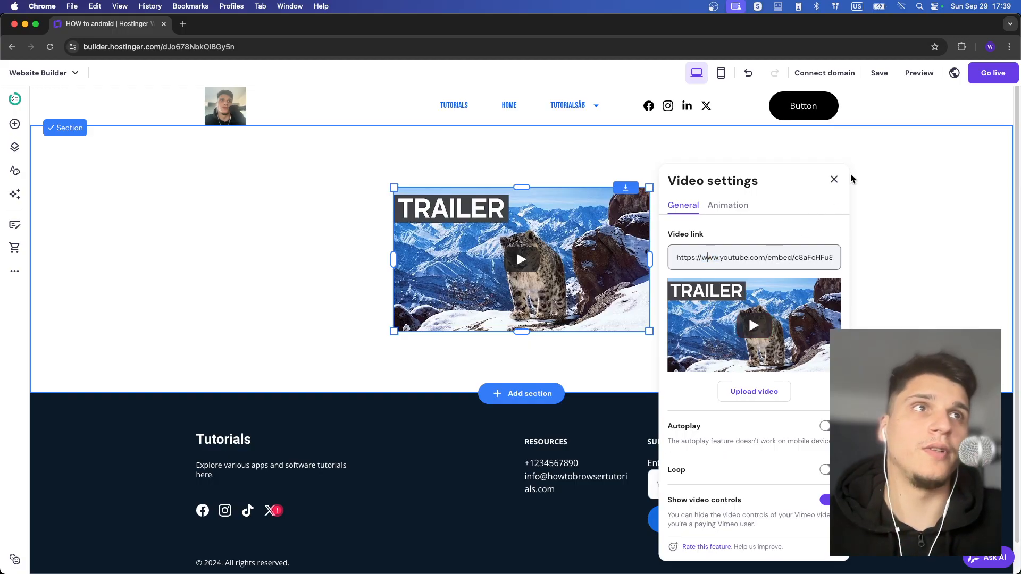
left_click(834, 180)
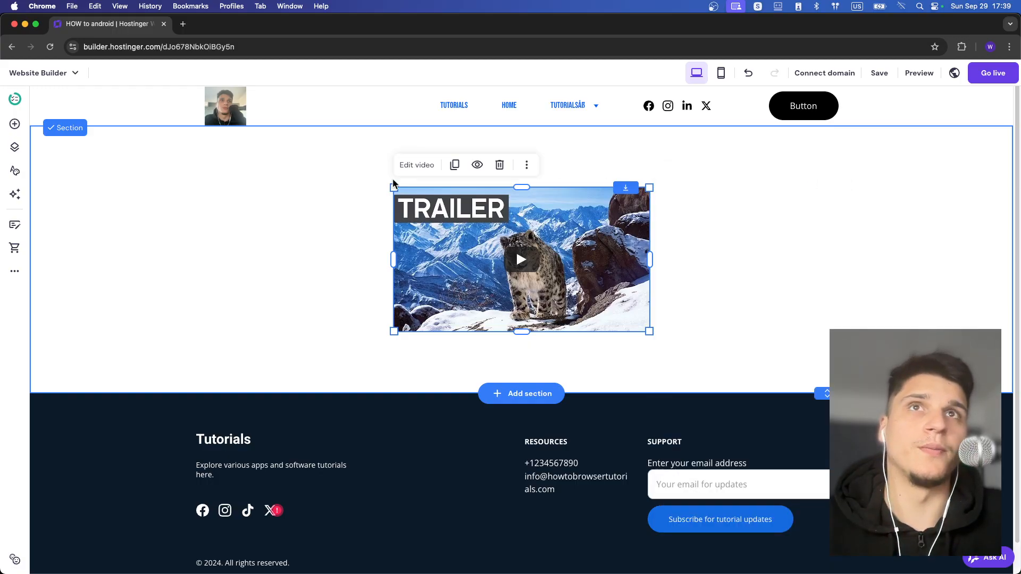
left_click(499, 165)
Step: Add an Instagram feed element, look at its settings and delete the feed from the section
left_click(14, 124)
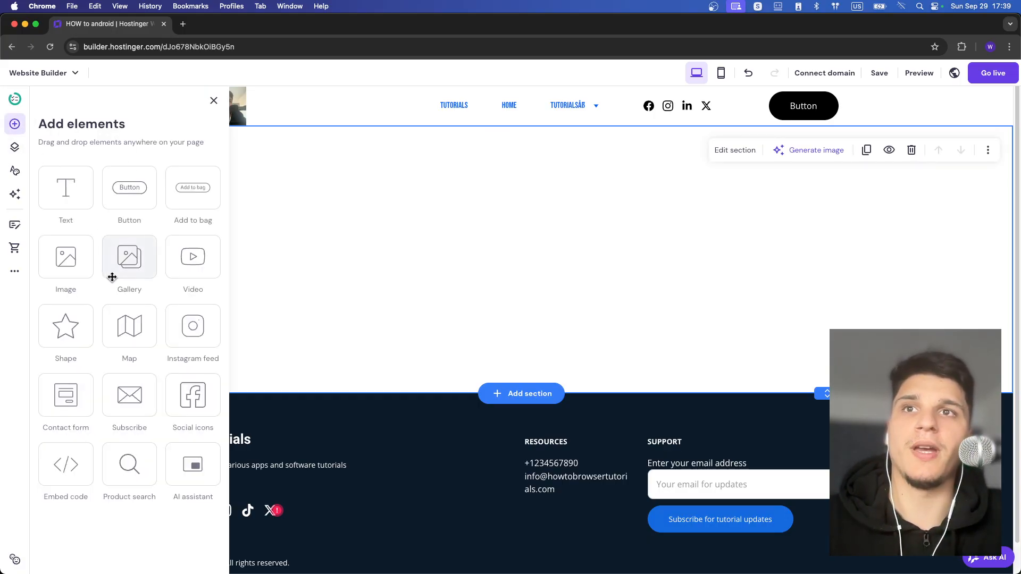
left_click(177, 332)
left_click(367, 159)
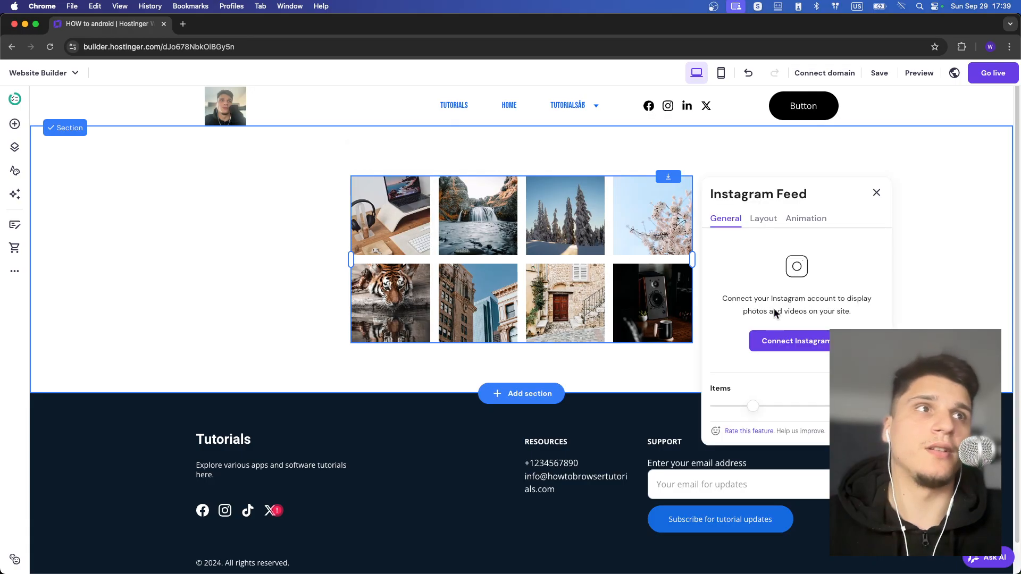
left_click(877, 198)
left_click(432, 154)
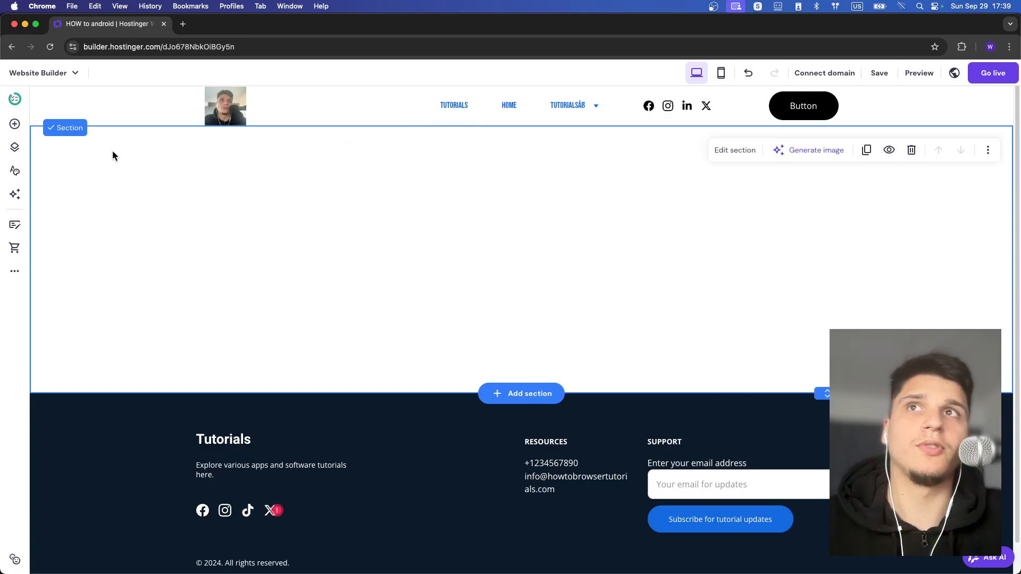
Step: Add a shape element, change it to a thick vertical line and check its animation options
left_click(14, 124)
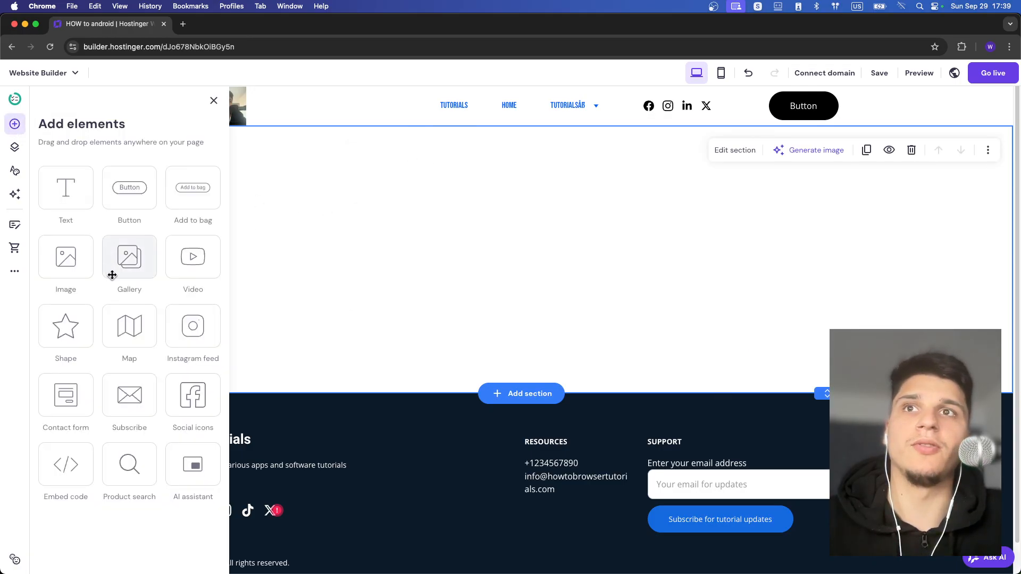
left_click(77, 306)
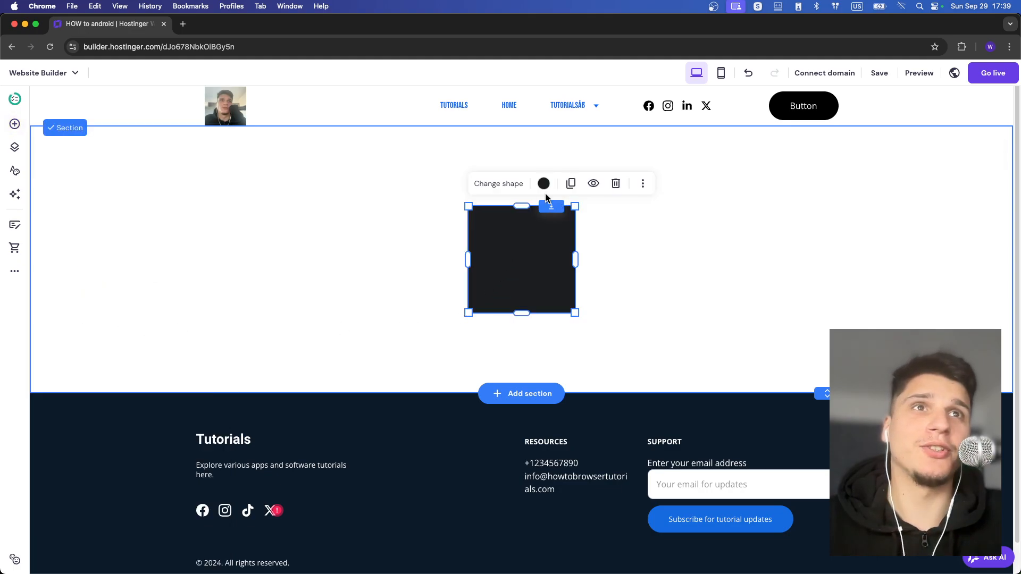
left_click(499, 184)
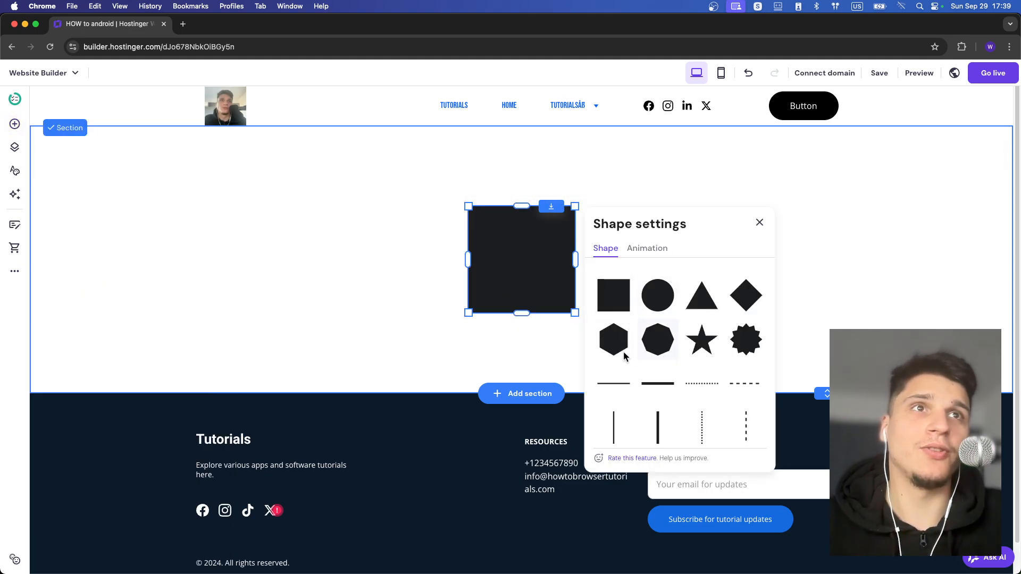
left_click(657, 353)
scroll(649, 394, "down", 1)
left_click(648, 397)
left_click(634, 218)
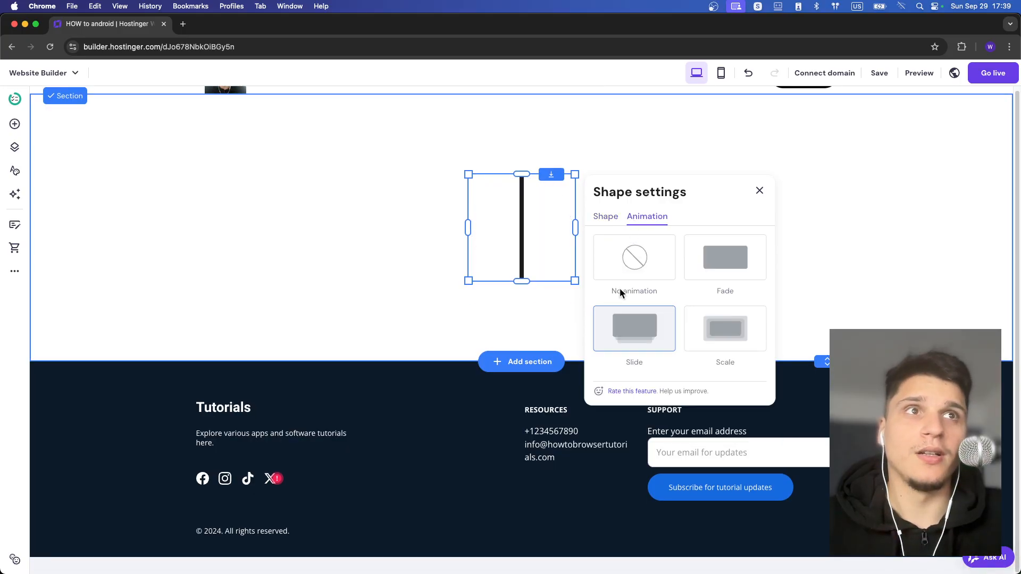
left_click(759, 191)
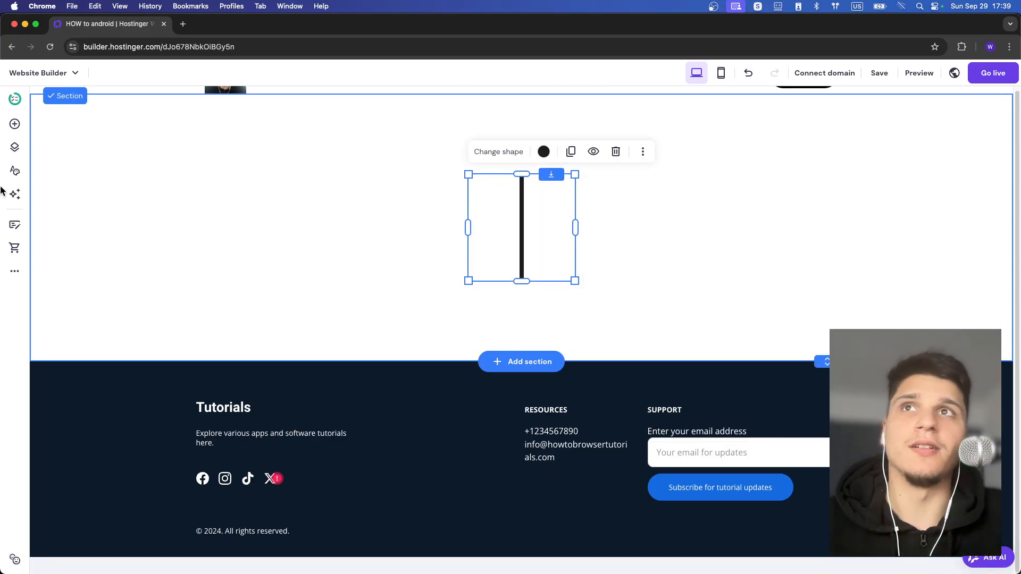
Step: Add a social icons element, place it left of the vertical line and open its Facebook link for editing
left_click(15, 124)
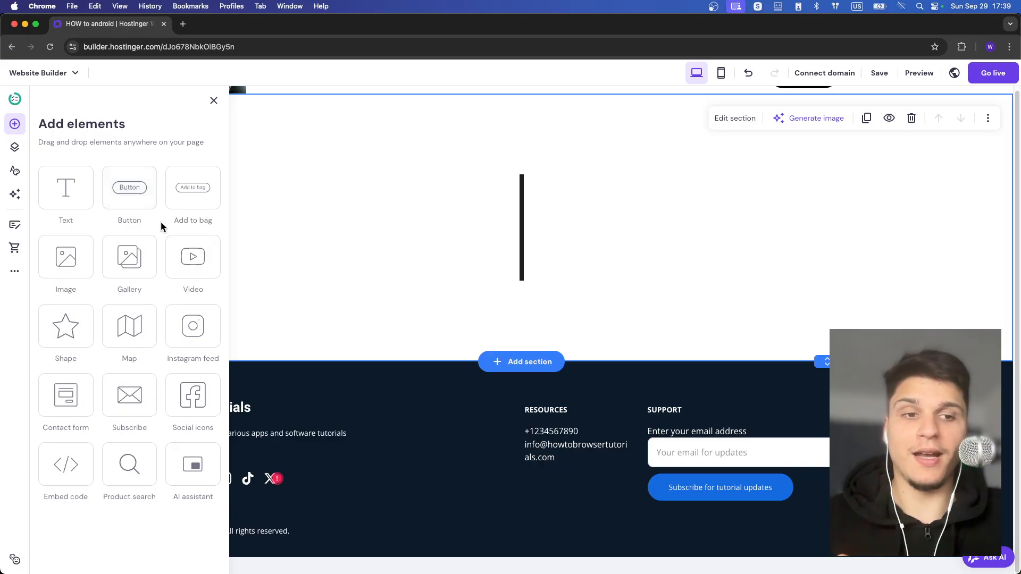
left_click(200, 393)
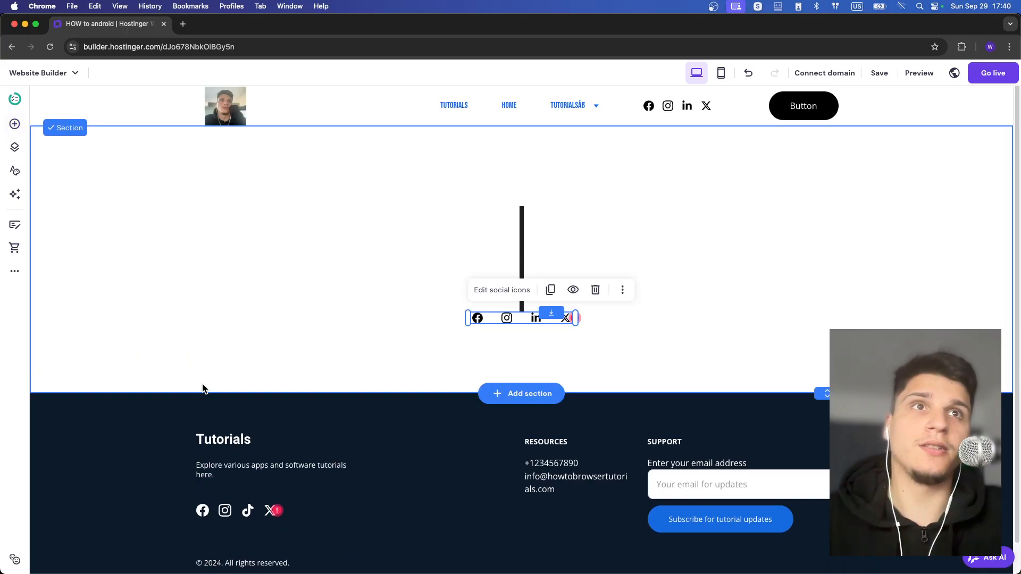
left_click_drag(517, 318, 340, 229)
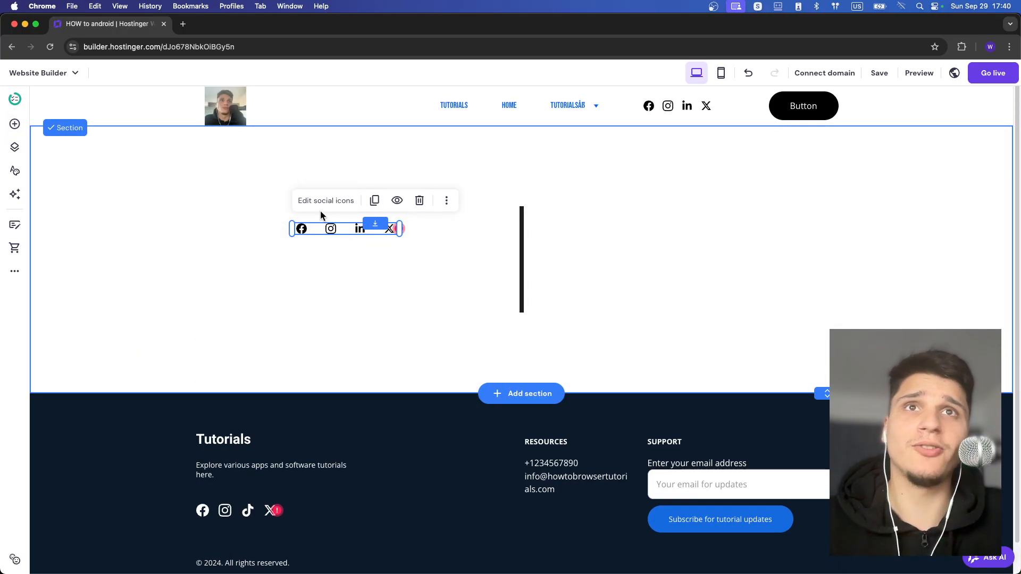
left_click(323, 209)
left_click(516, 372)
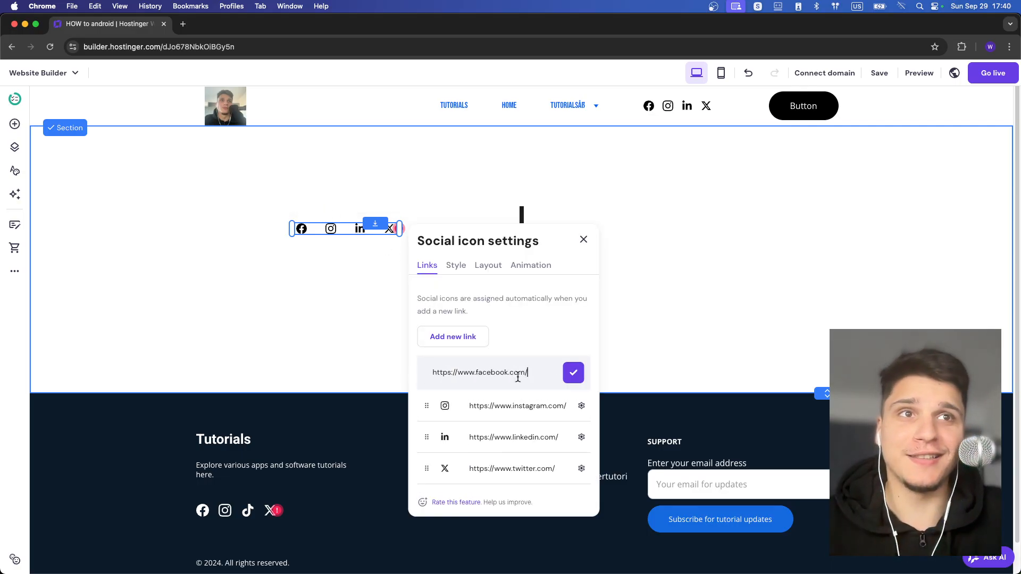
double_click(519, 375)
scroll(527, 404, "down", 2)
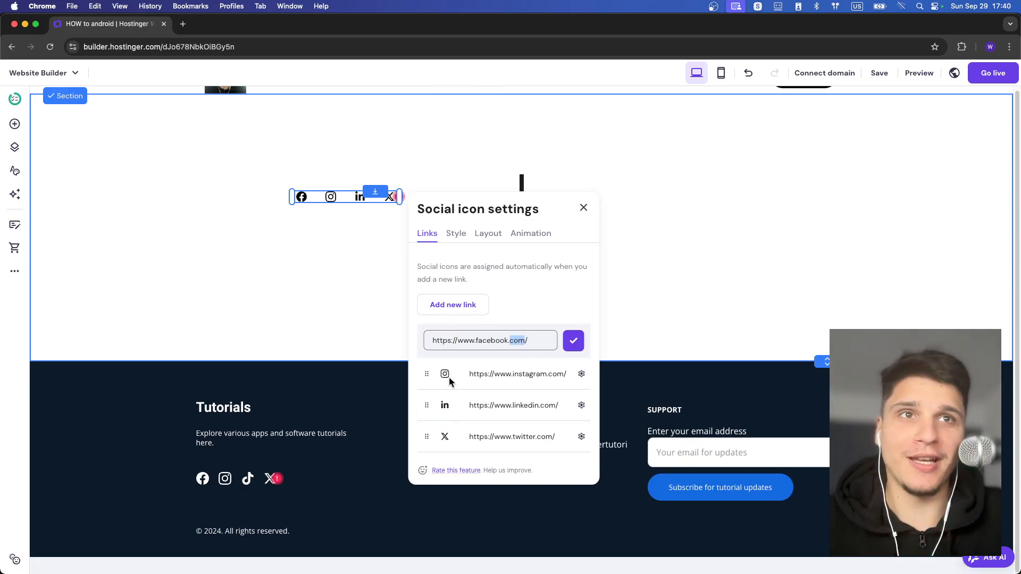
Step: Add a new link to youtube.com to the social icons
left_click(458, 303)
type("w")
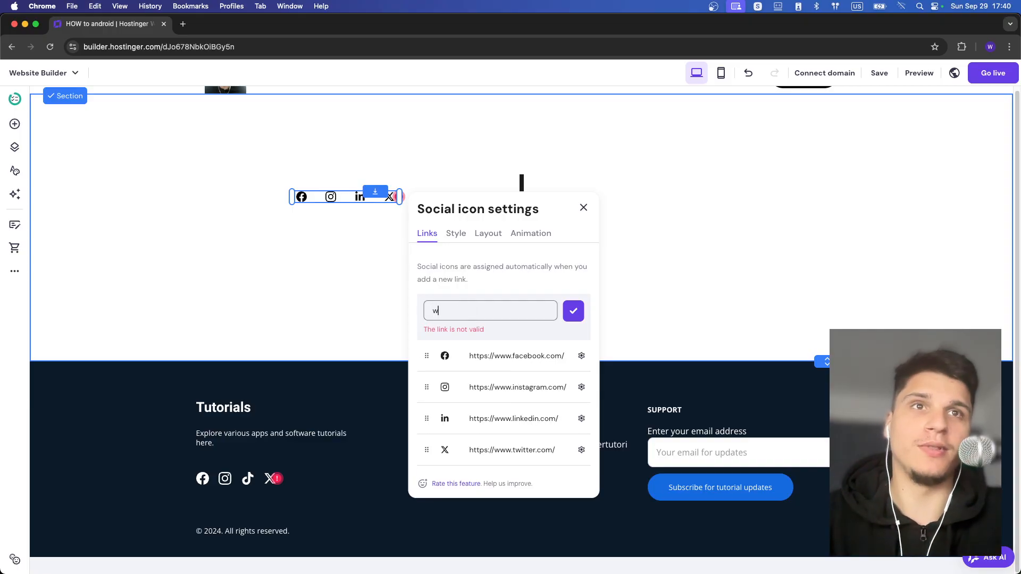
key("BackSpace")
type("youtube")
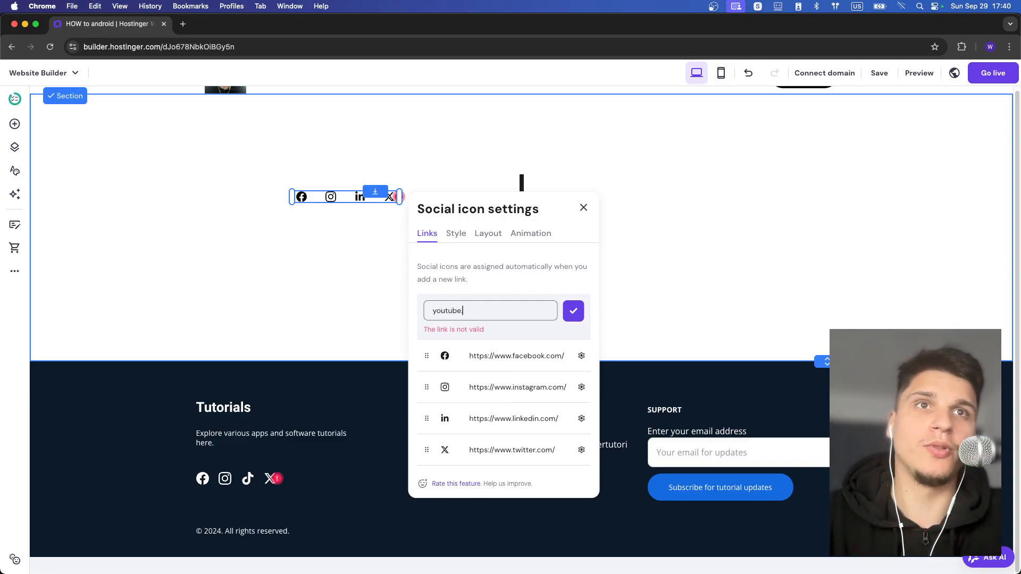
type(".com")
key("Return")
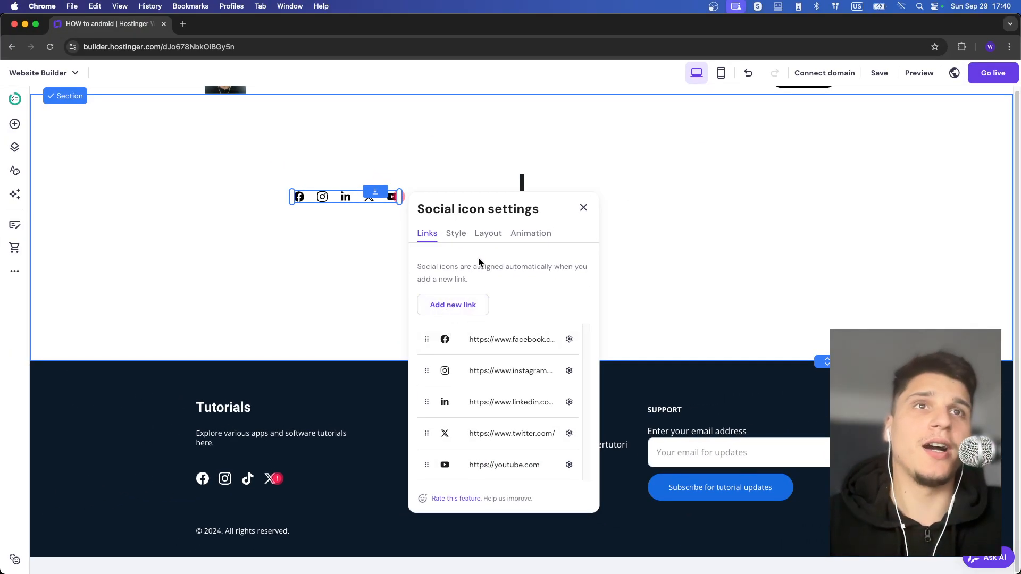
Step: Set the social icons to the narrower icon spacing and display them vertically
left_click(464, 233)
left_click(488, 233)
left_click(527, 233)
left_click(497, 234)
left_click(504, 233)
left_click(481, 233)
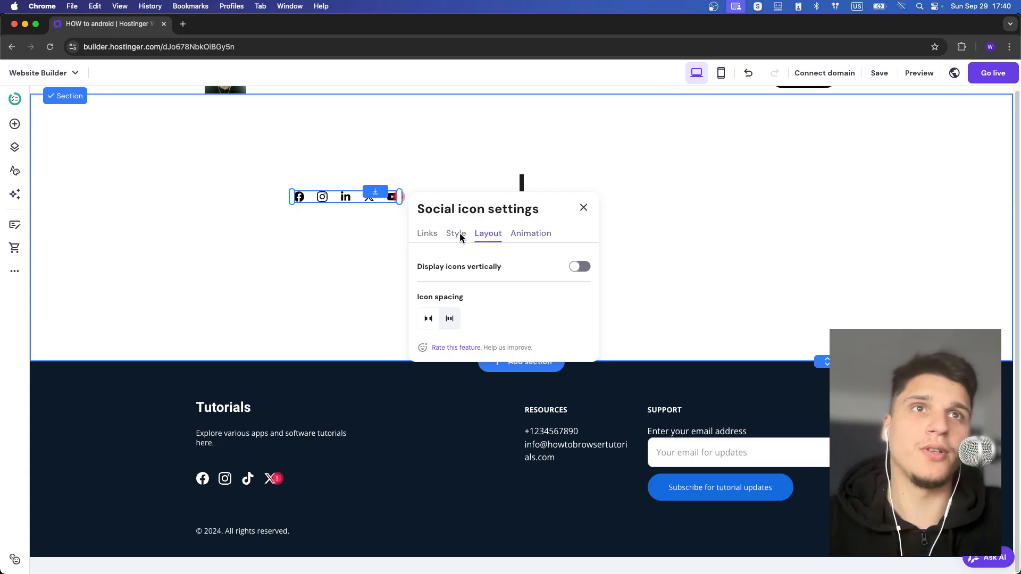
left_click(428, 318)
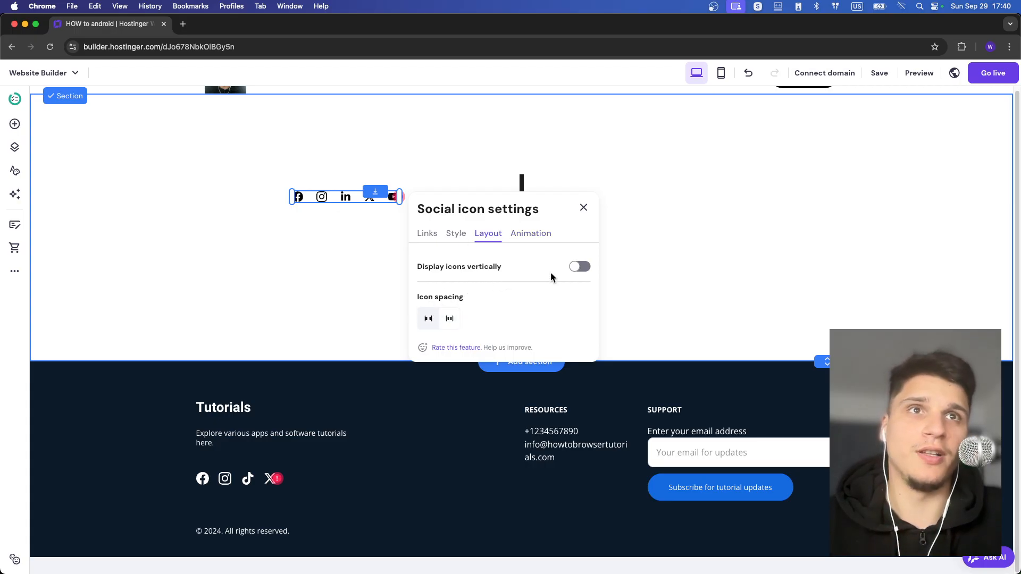
left_click(576, 266)
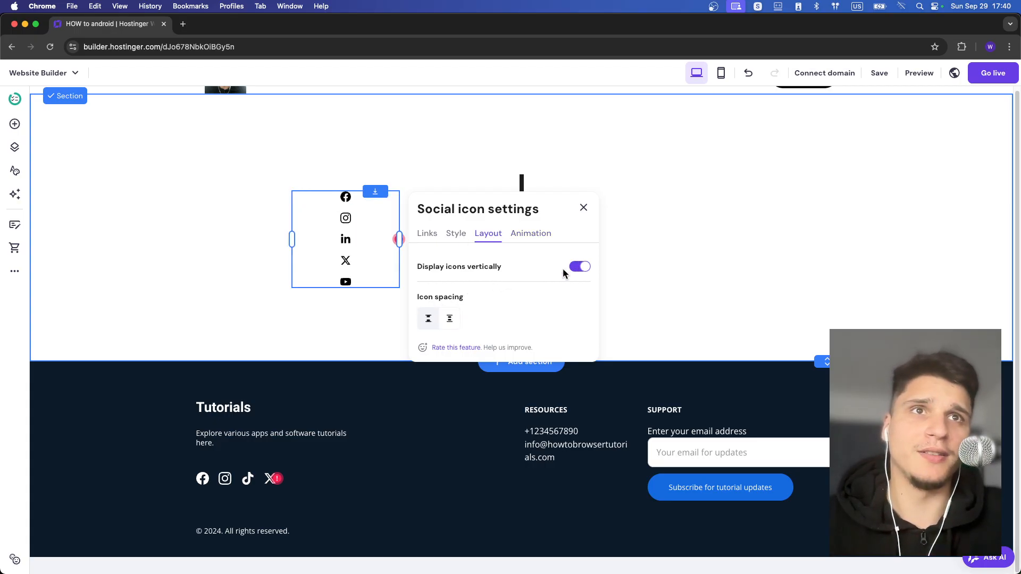
Step: Enlarge the social icons and move them to the right side of the section
left_click(448, 234)
left_click_drag(445, 306, 489, 305)
left_click_drag(373, 303, 104, 243)
left_click_drag(303, 234, 819, 219)
Step: Delete the vertical line shape from the section
left_click(528, 207)
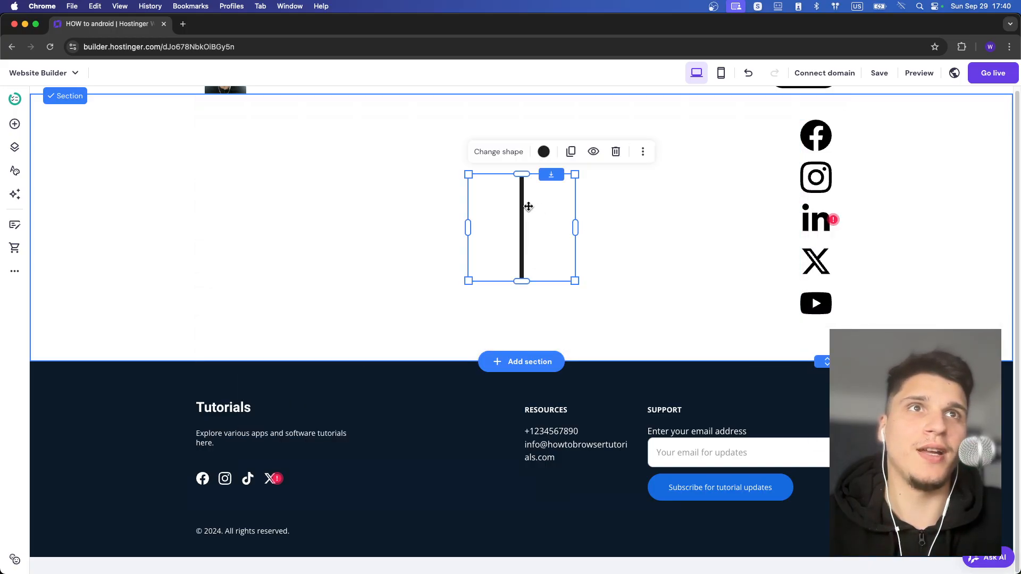
left_click(594, 151)
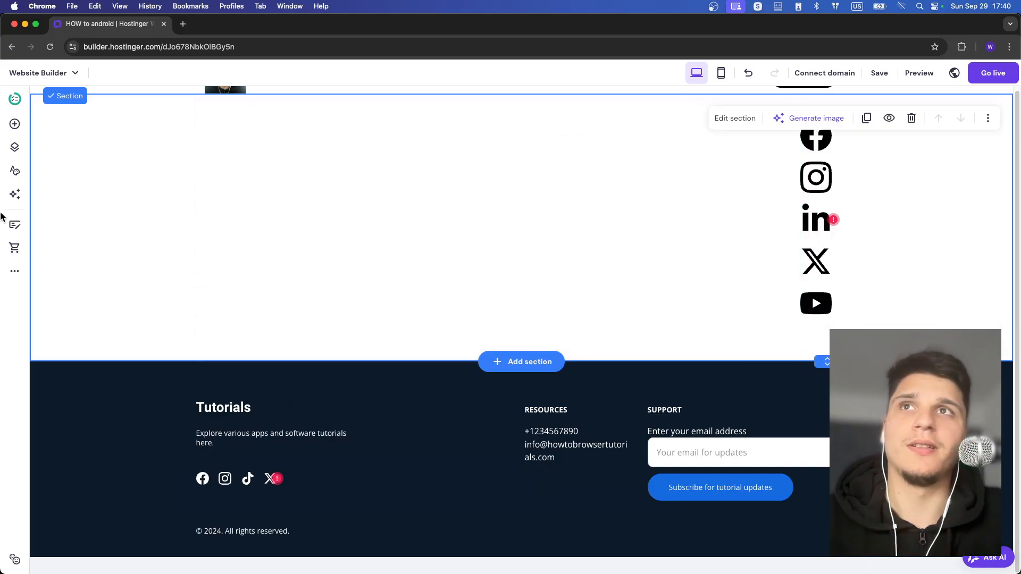
Step: Open the website's page list and show the page options for HOW to android
left_click(14, 148)
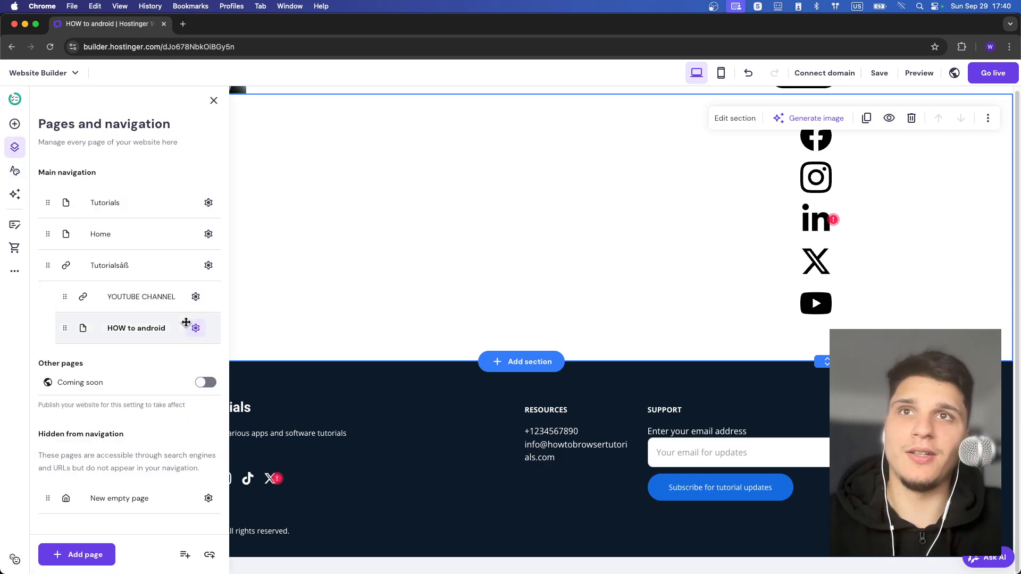
left_click(197, 329)
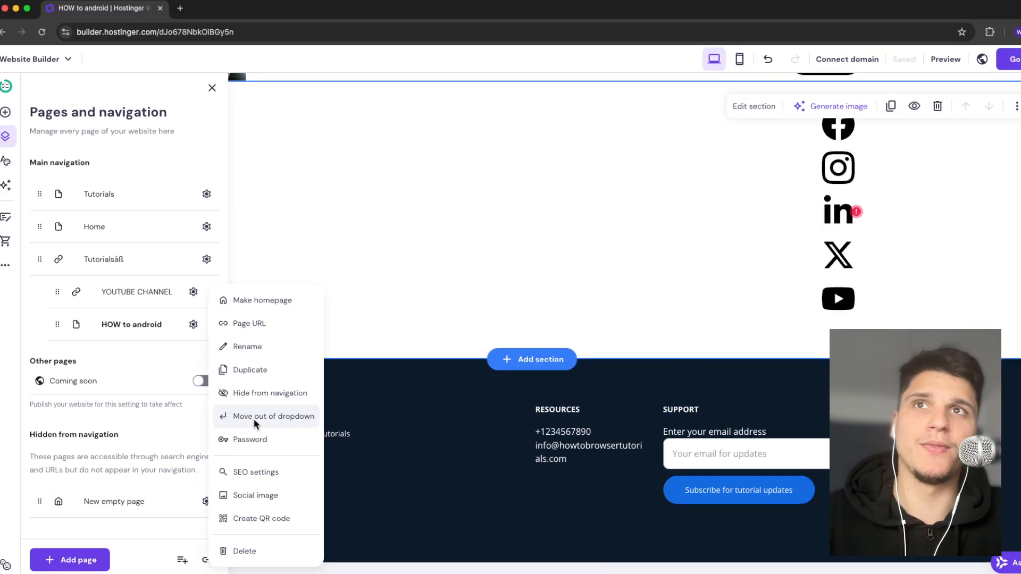
Step: Move the HOW to android page out of the Tutorials dropdown in the main navigation
left_click(254, 418)
Step: Duplicate the nested YOUTUBE CHANNEL navigation link and delete the copy
left_click(196, 329)
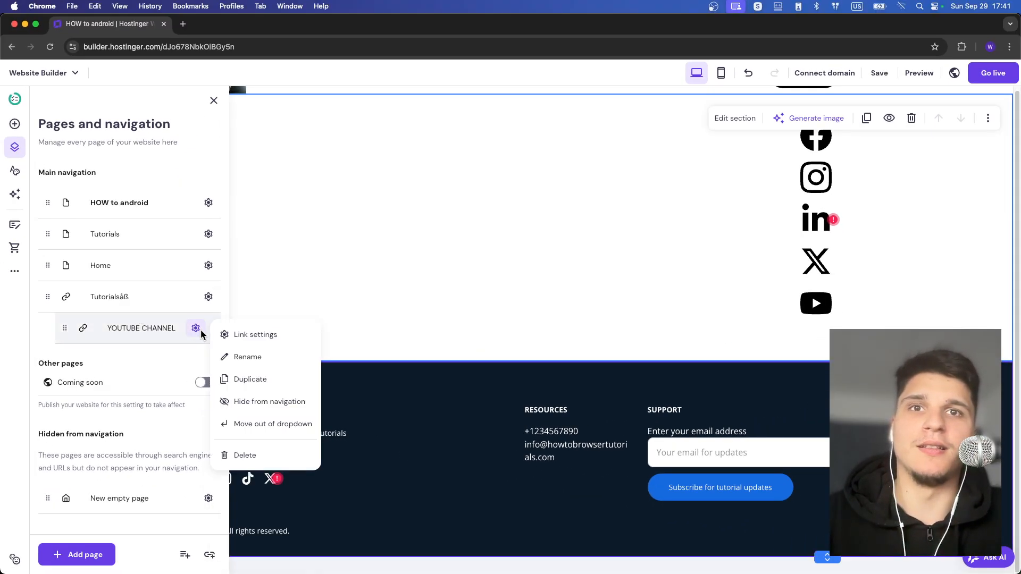
left_click(232, 380)
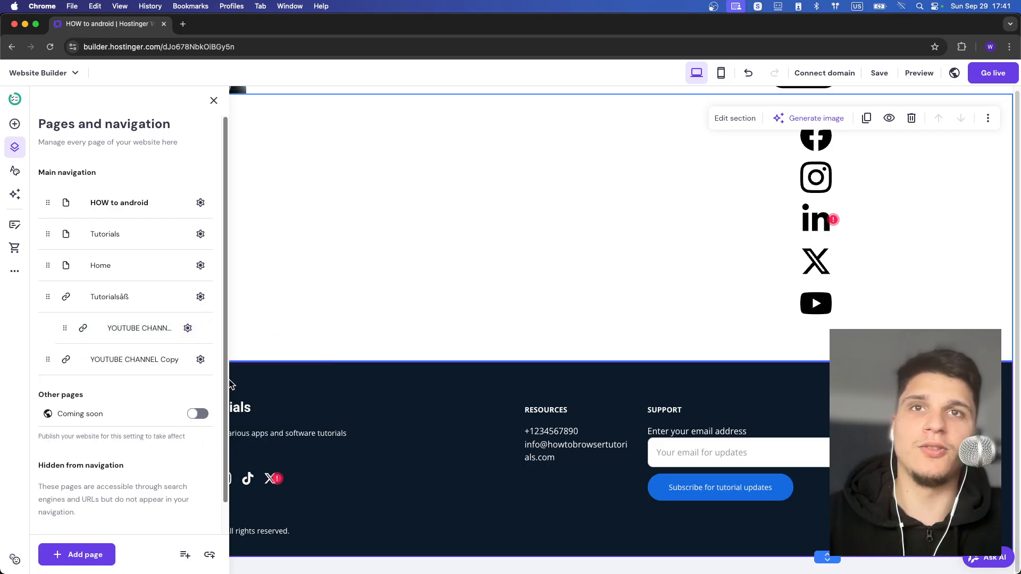
left_click(200, 359)
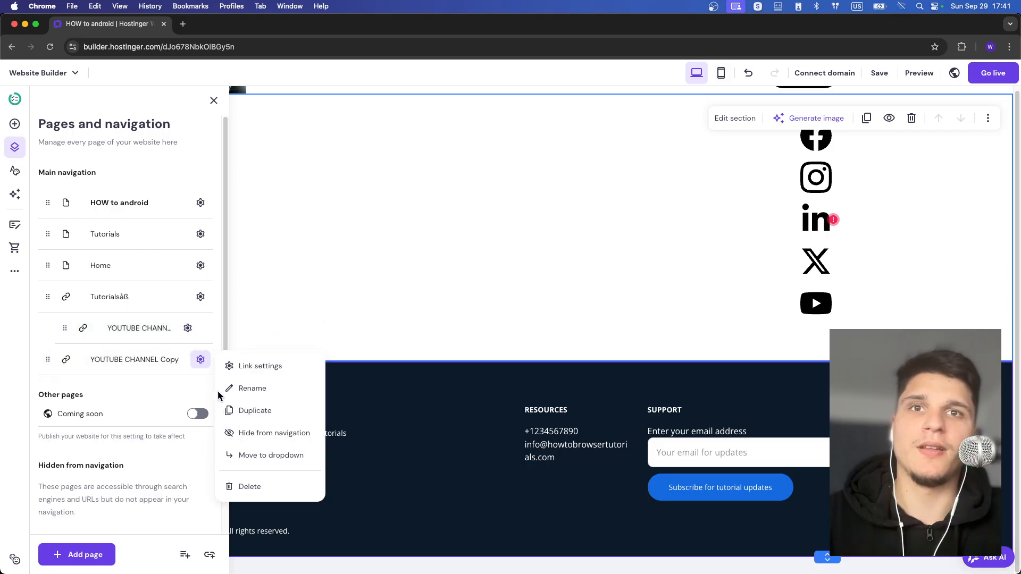
left_click(249, 485)
left_click(598, 354)
Step: Try the Page and File download link types for the YOUTUBE CHANNEL link, and close its settings and the page list without saving
left_click(187, 328)
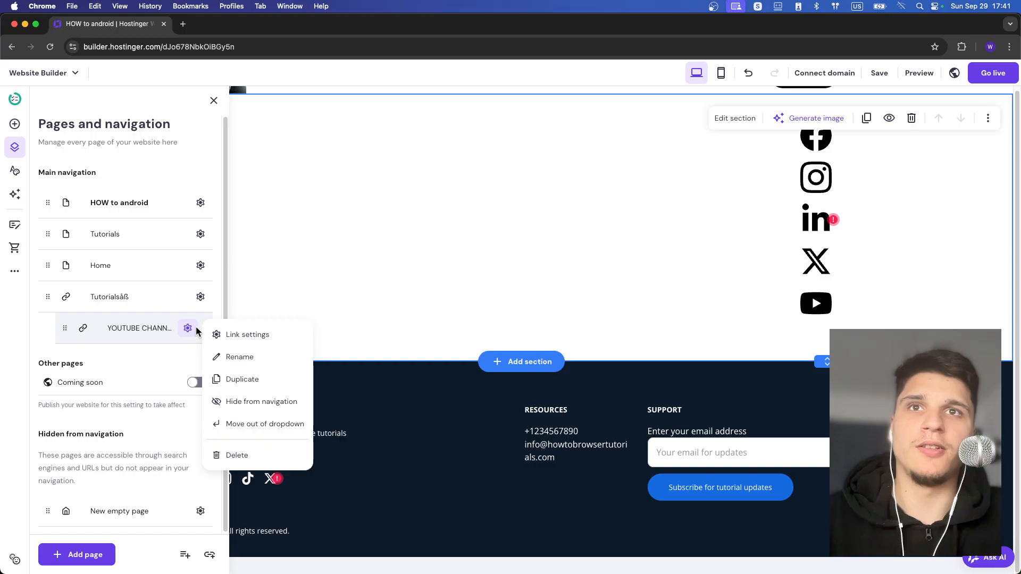
left_click(228, 336)
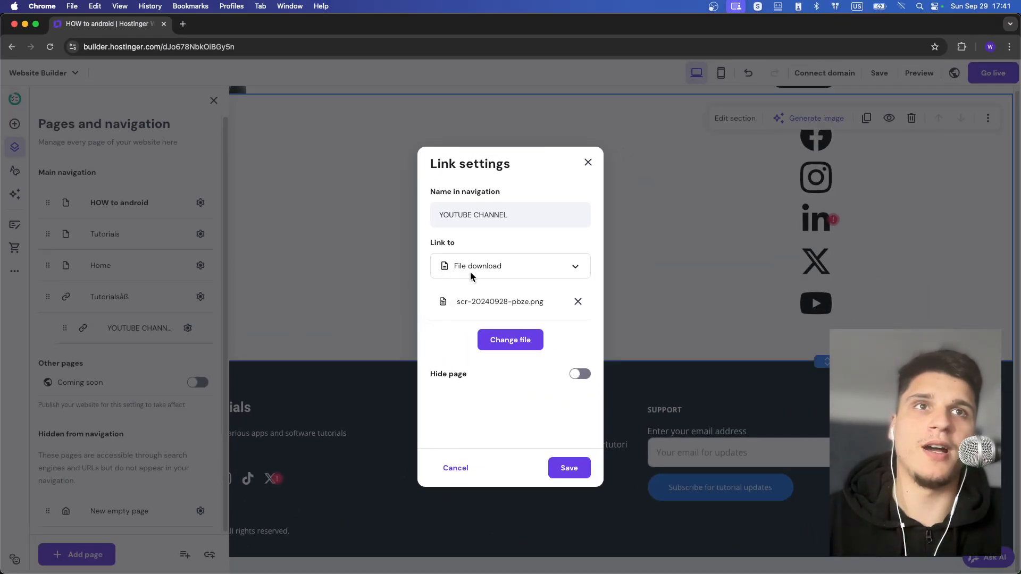
left_click(470, 275)
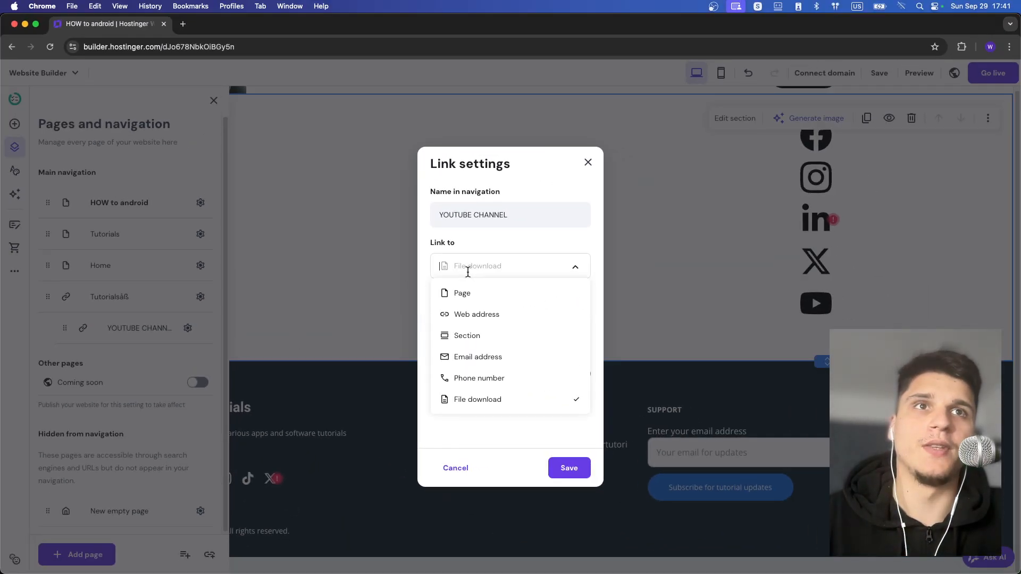
left_click(506, 293)
left_click(486, 266)
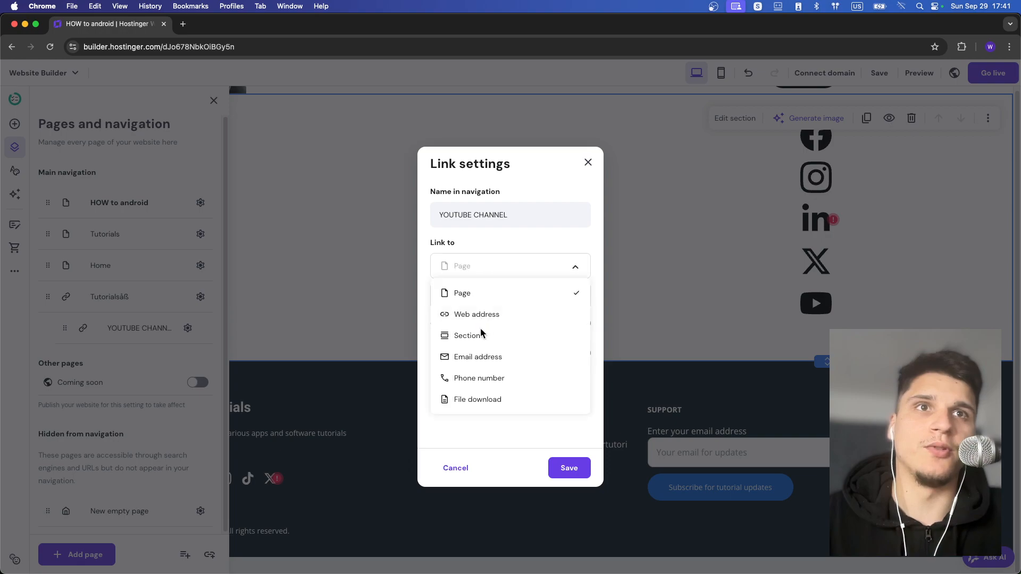
left_click(492, 399)
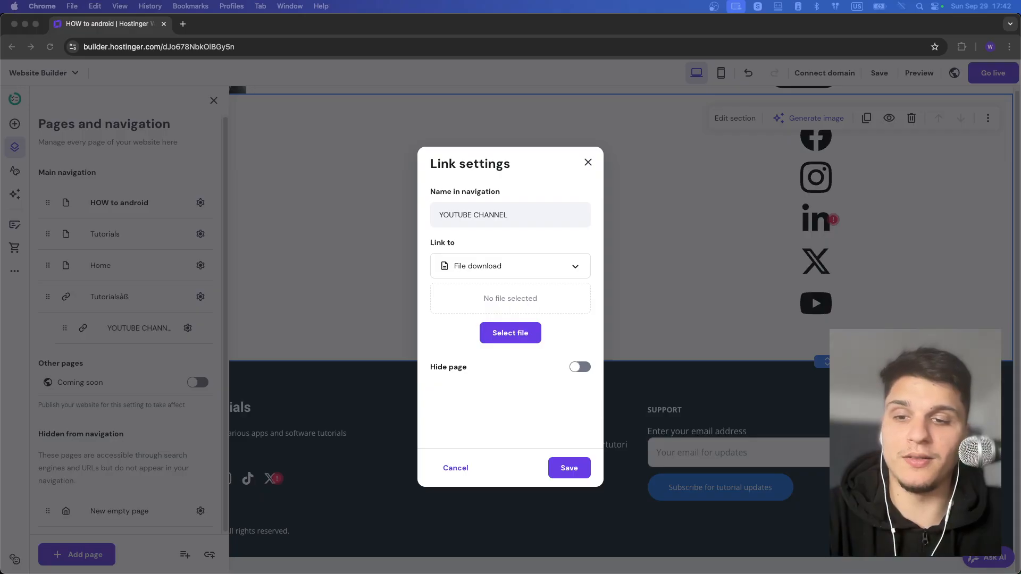
left_click(588, 163)
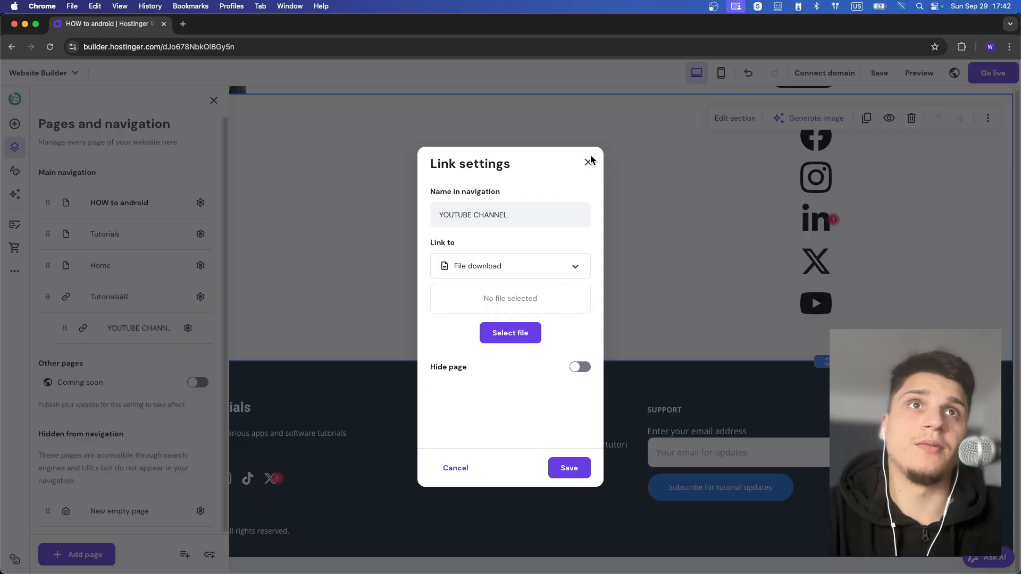
left_click(449, 198)
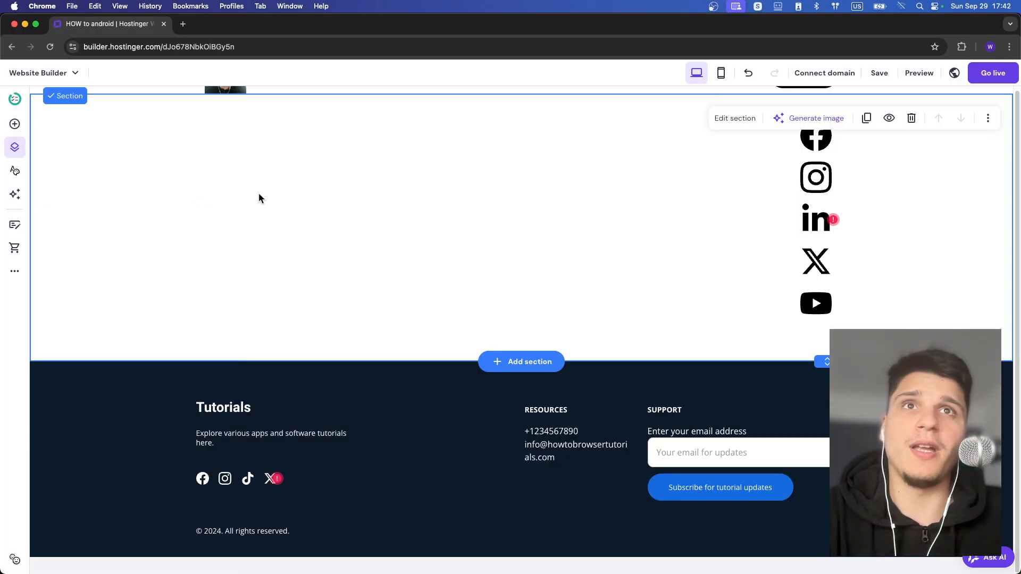
Step: Add a button at the lower middle of the blank section above the footer and set its link type to File download
left_click(15, 124)
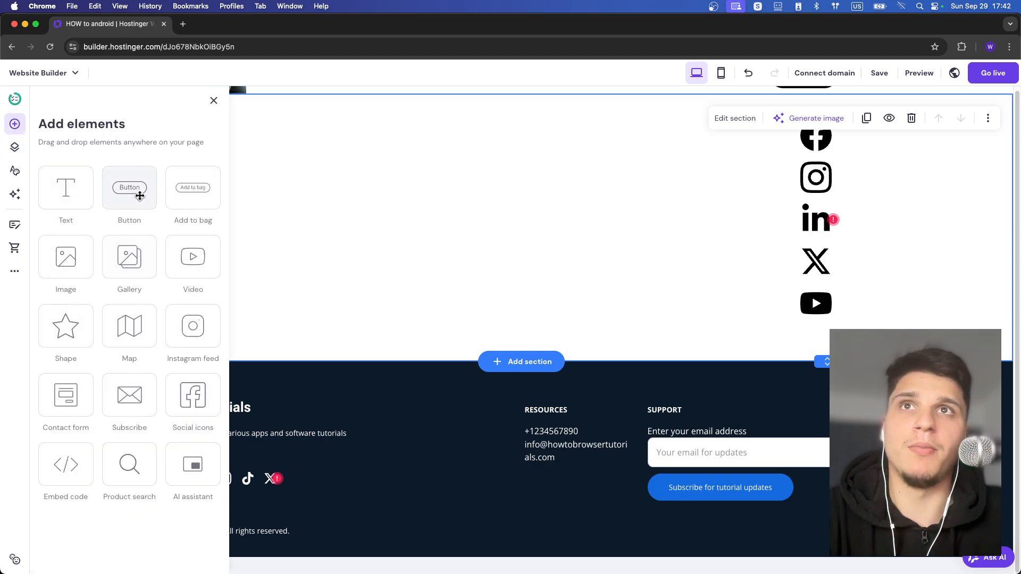
left_click_drag(135, 194, 482, 328)
left_click(513, 328)
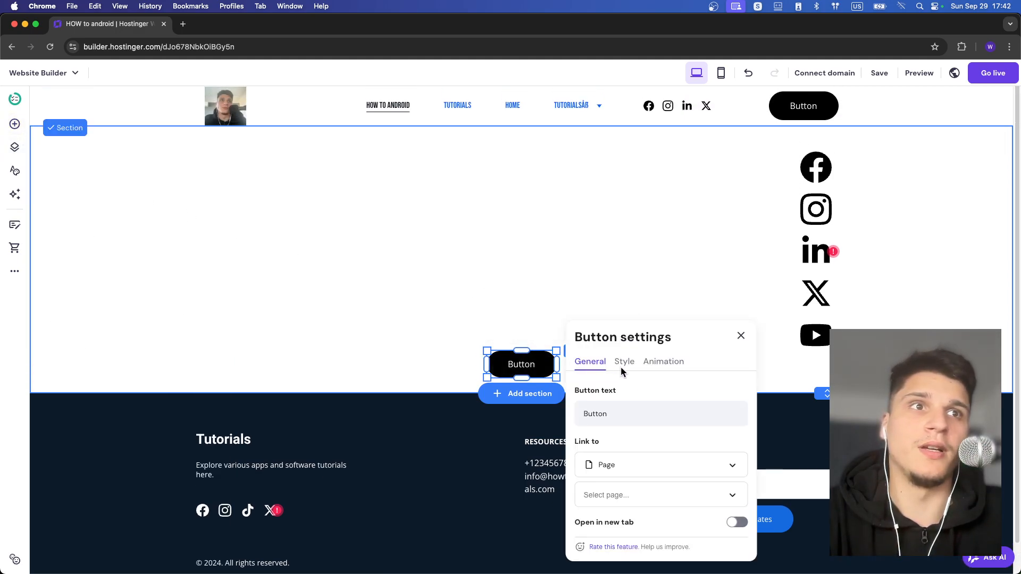
left_click(614, 466)
scroll(620, 513, "down", 1)
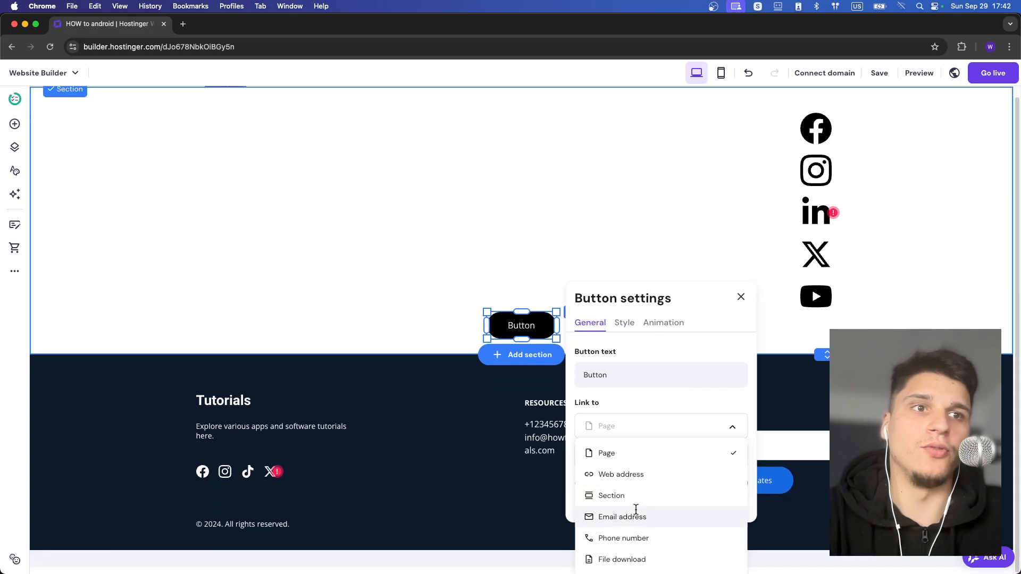
left_click(622, 559)
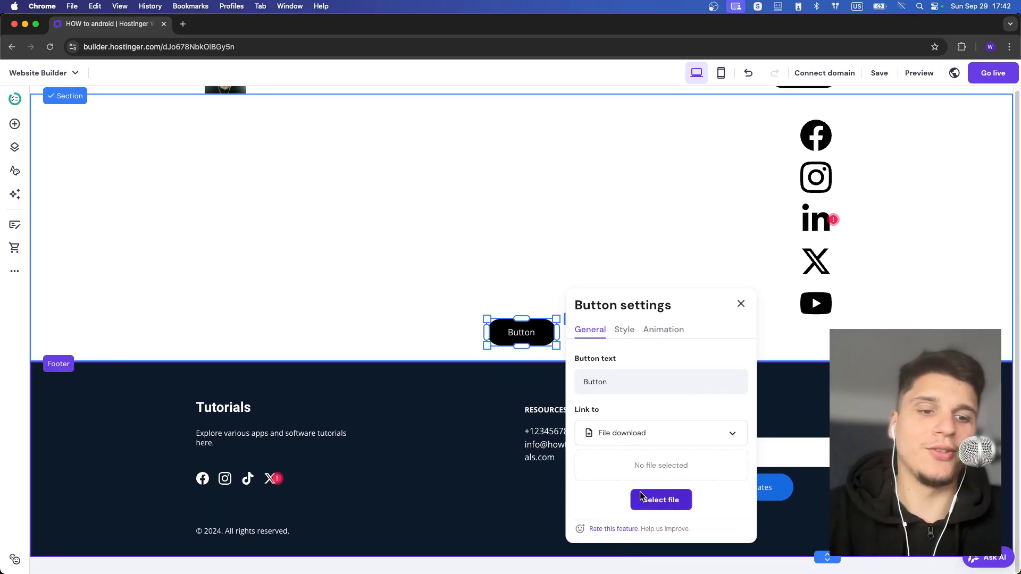